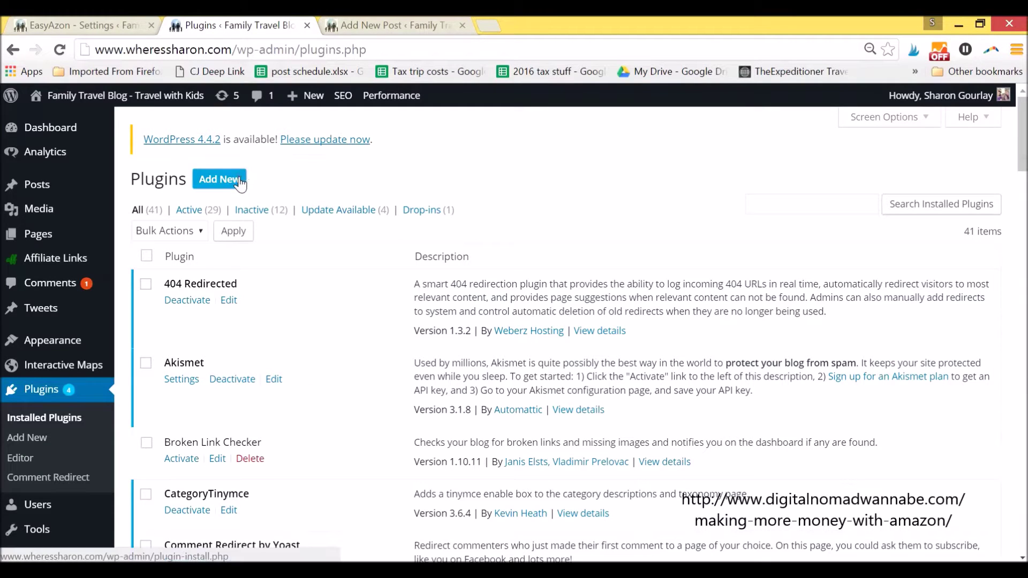
Step: From the Installed Plugins list of 41 plugins, go to Add New
left_click(238, 180)
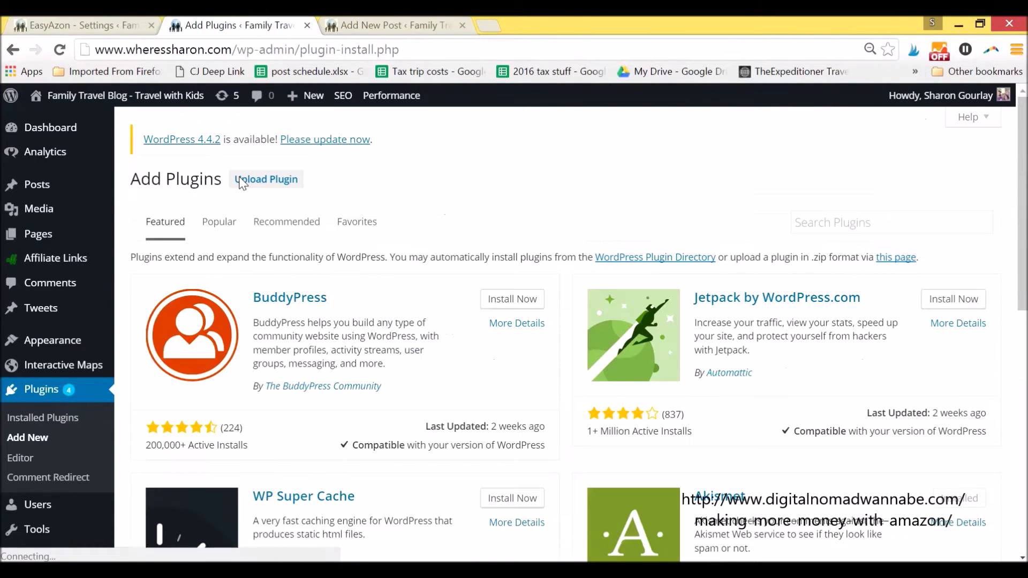
Step: Bring up the Upload Plugin .zip form, then return to the EasyAzon Settings tab
left_click(273, 184)
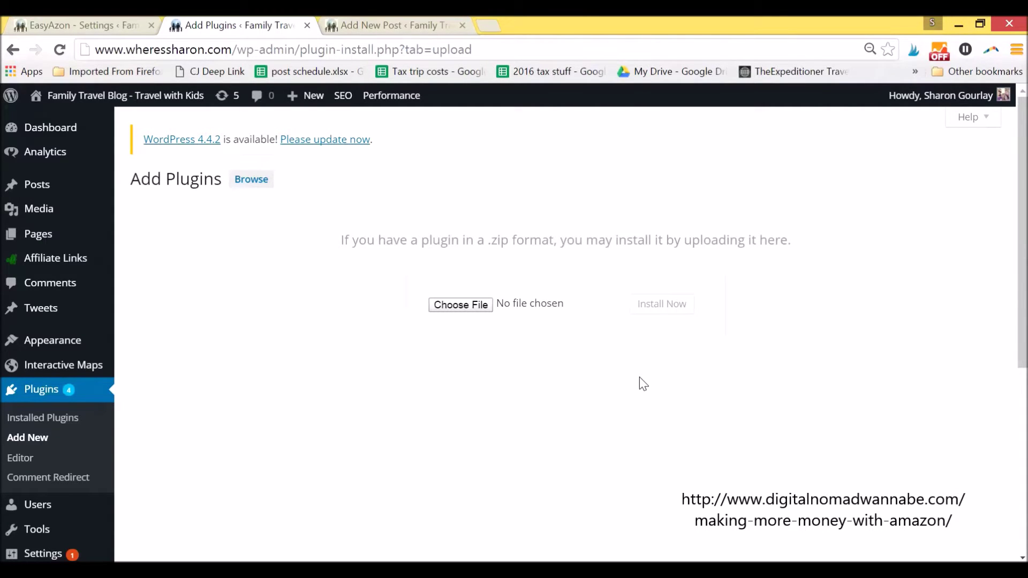
left_click(137, 22)
Step: Check the Access Key ID and Secret Access Key fields, then view Amazon Associates tracking IDs
scroll(134, 278, "down", 6)
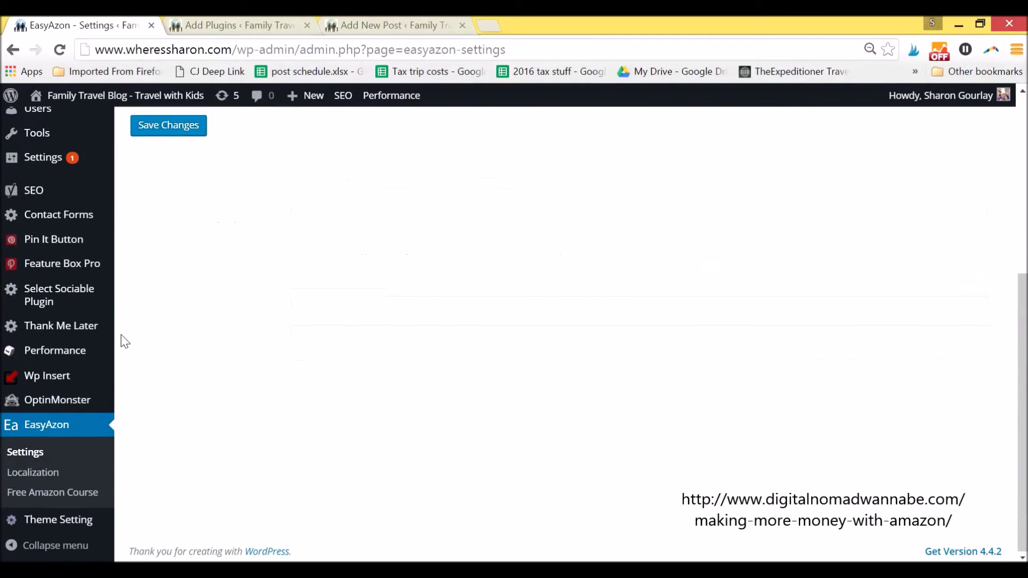
scroll(80, 396, "up", 6)
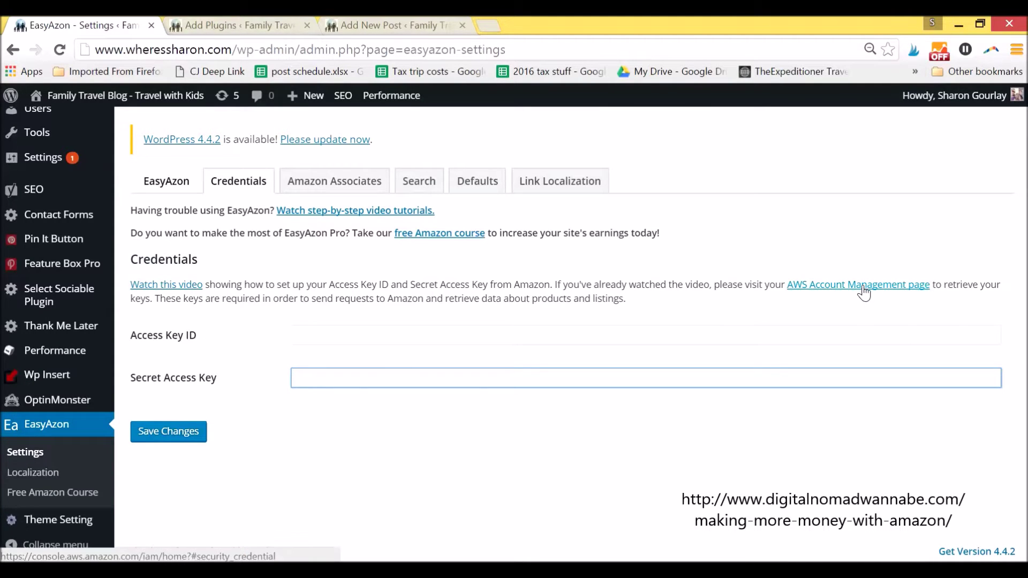
left_click(370, 335)
left_click(360, 379)
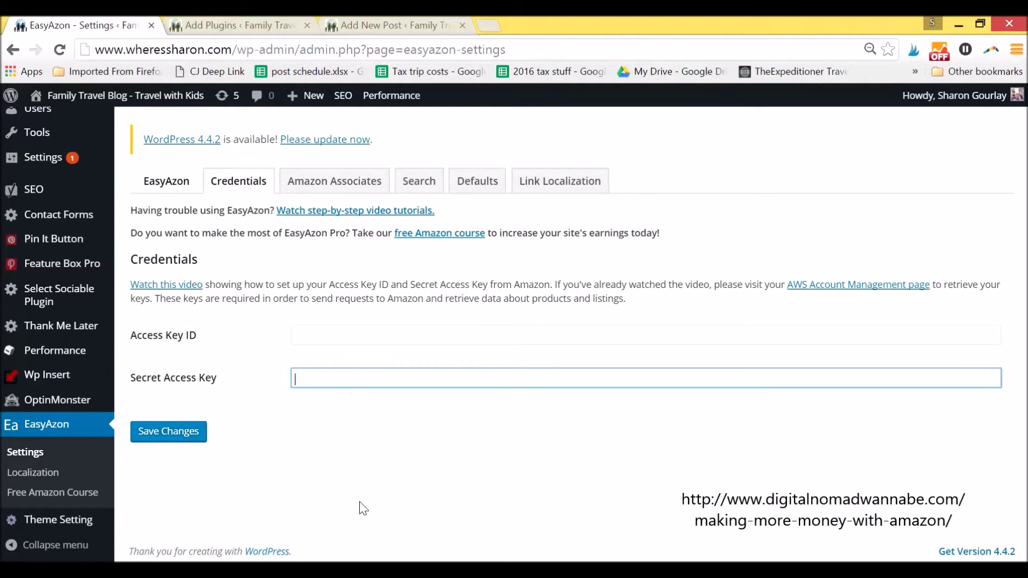
left_click(331, 182)
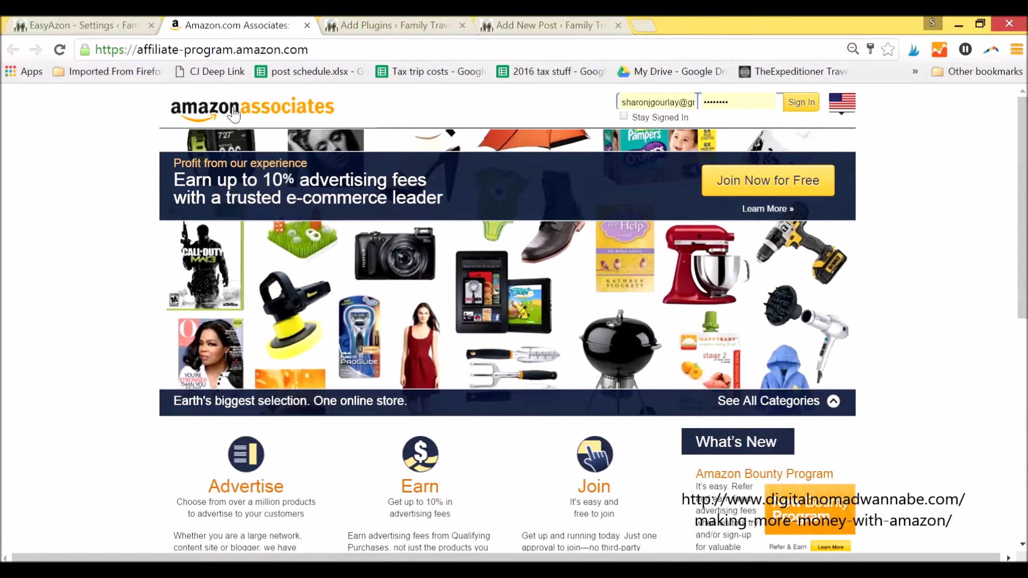
Step: Back in EasyAzon settings, select the whole United States tracking ID, then deselect it
left_click(91, 25)
left_click(417, 343)
triple_click(416, 343)
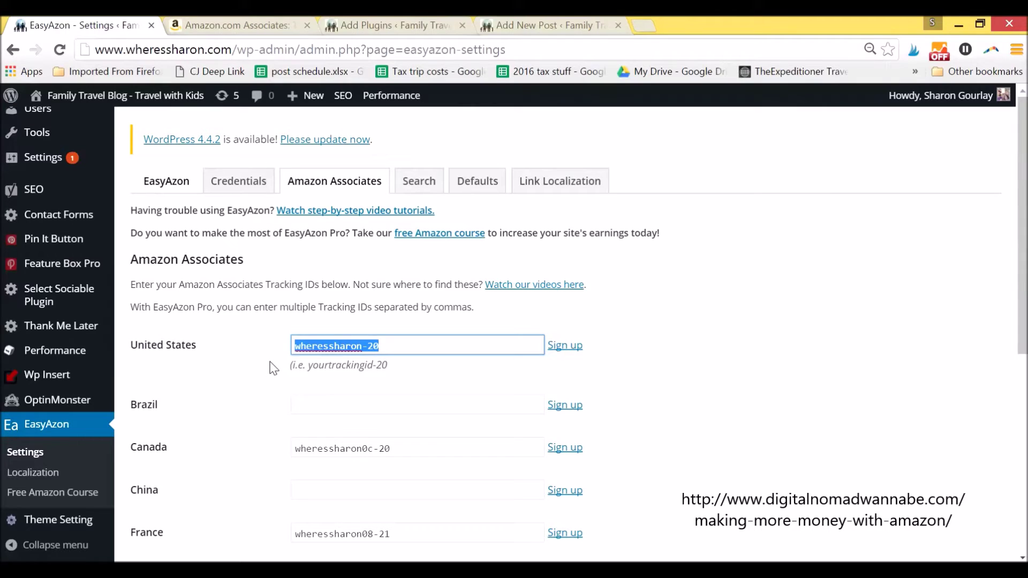
left_click(225, 403)
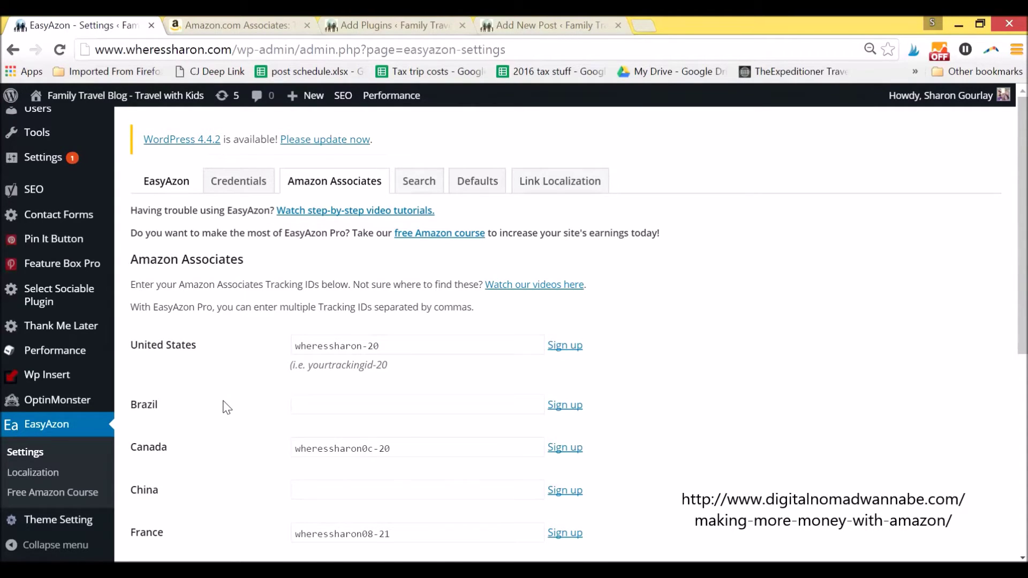
Step: Select the Canada and United Kingdom tracking IDs in the Amazon Associates fields
scroll(224, 406, "down", 2)
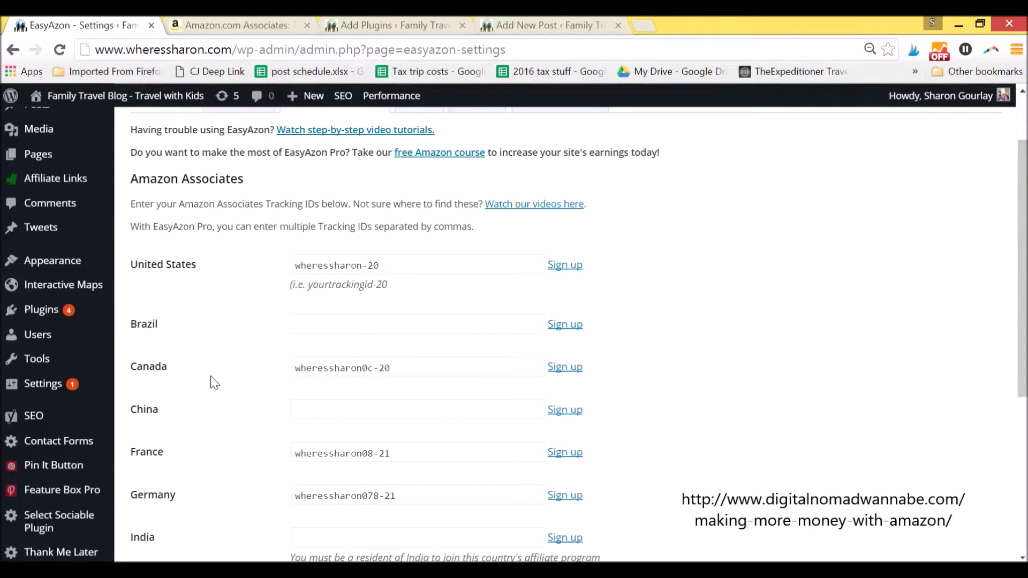
left_click_drag(418, 368, 290, 380)
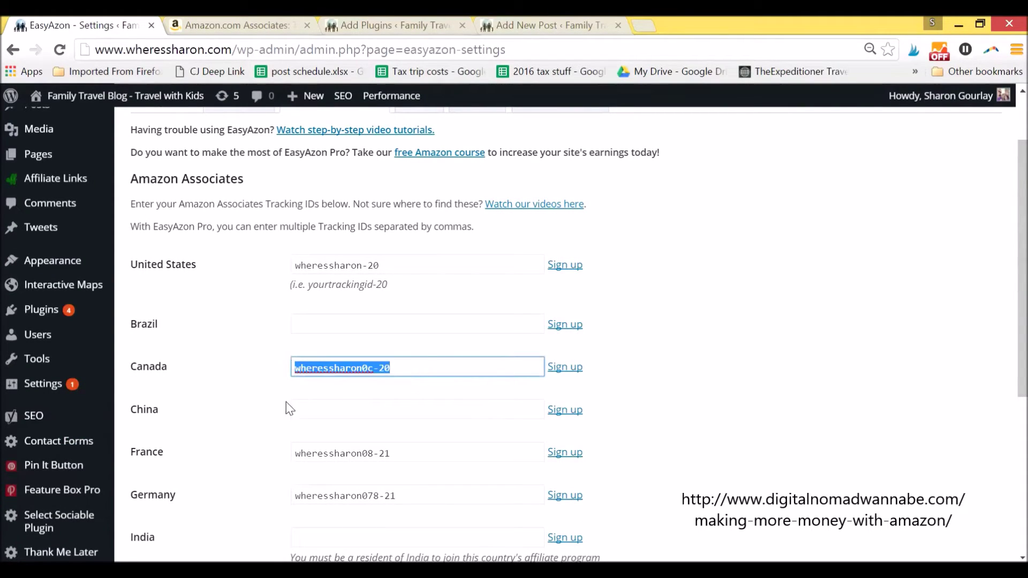
scroll(289, 408, "down", 3)
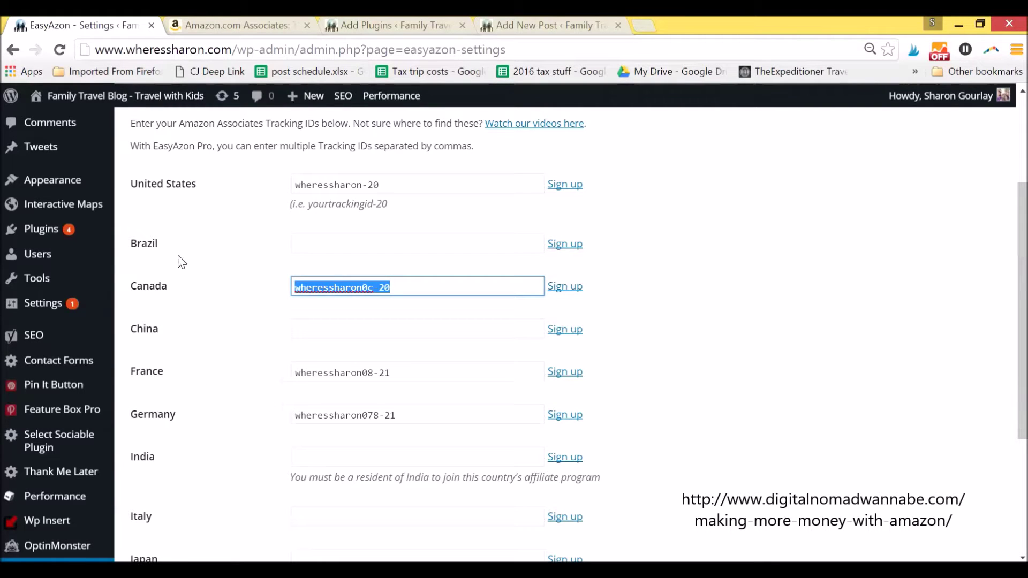
scroll(223, 332, "down", 5)
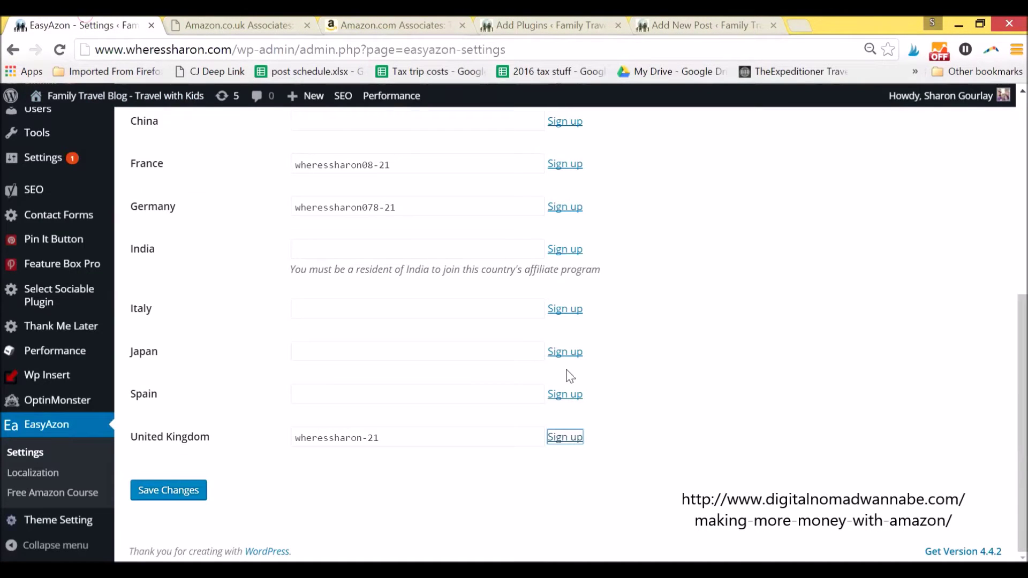
left_click_drag(394, 436, 223, 432)
scroll(352, 458, "up", 4)
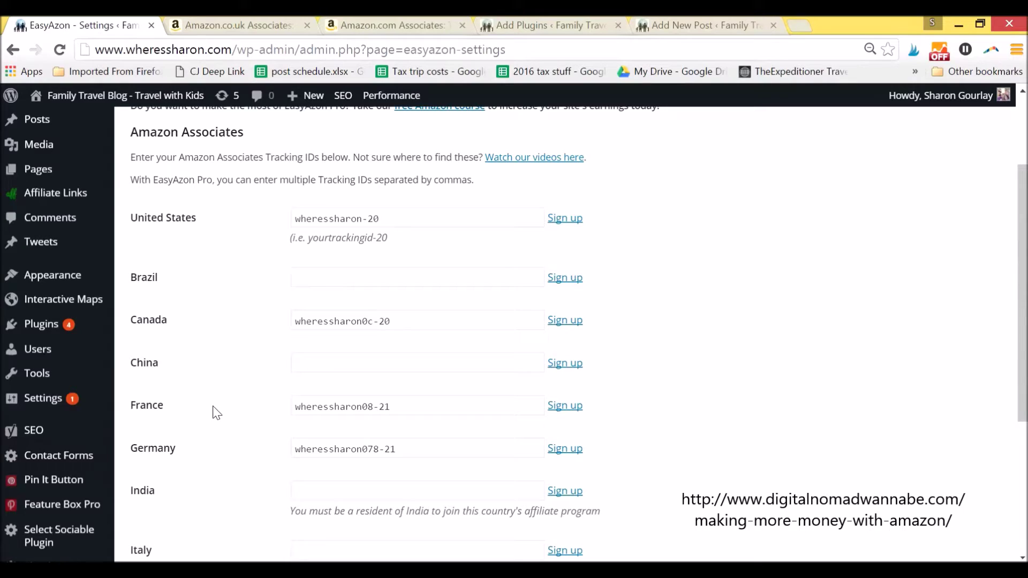
Step: Follow the United Kingdom Sign up link to the Amazon.co.uk Associates site
left_click(208, 493)
scroll(169, 456, "down", 3)
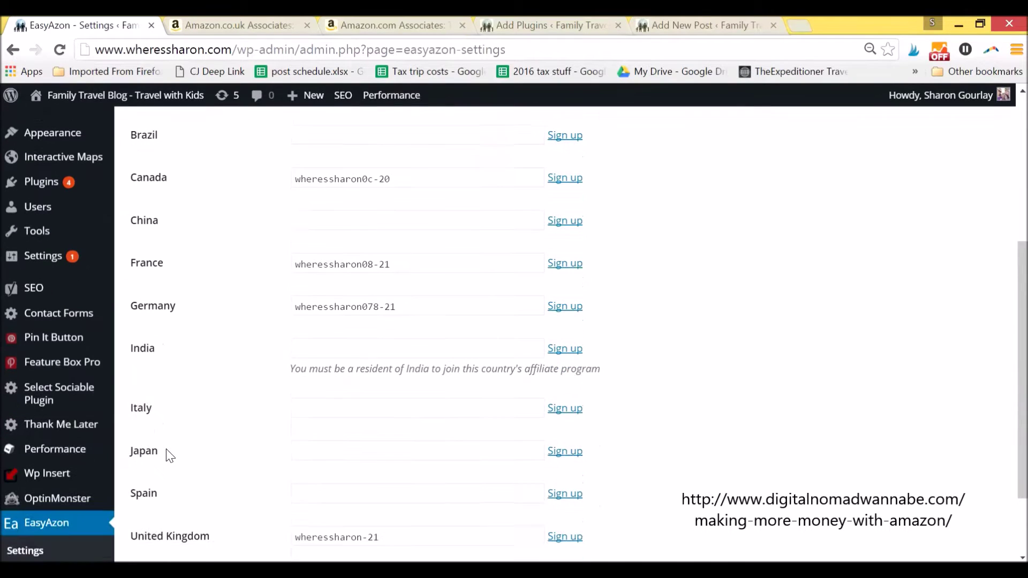
scroll(169, 467, "down", 2)
scroll(169, 468, "up", 2)
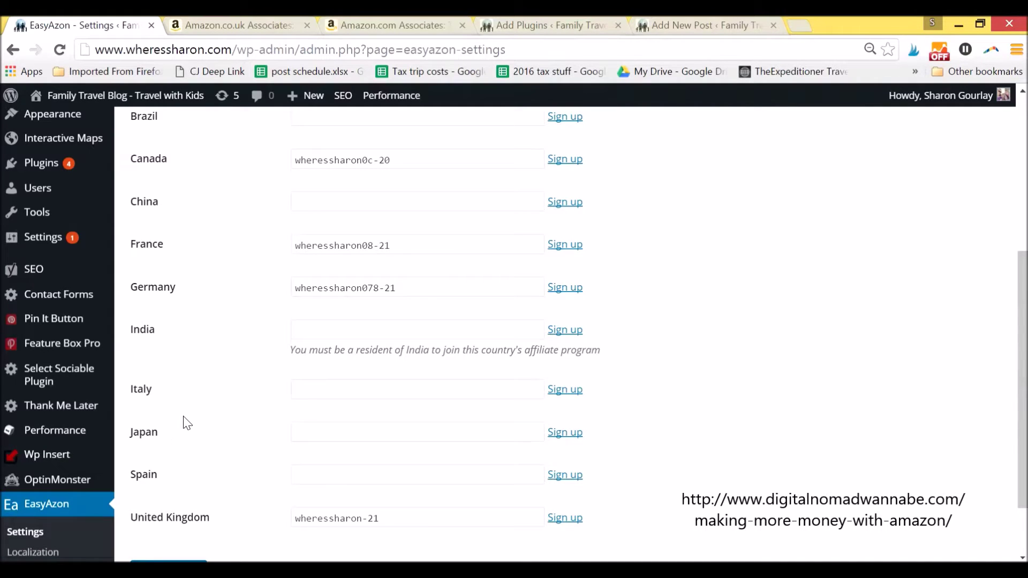
scroll(183, 415, "up", 3)
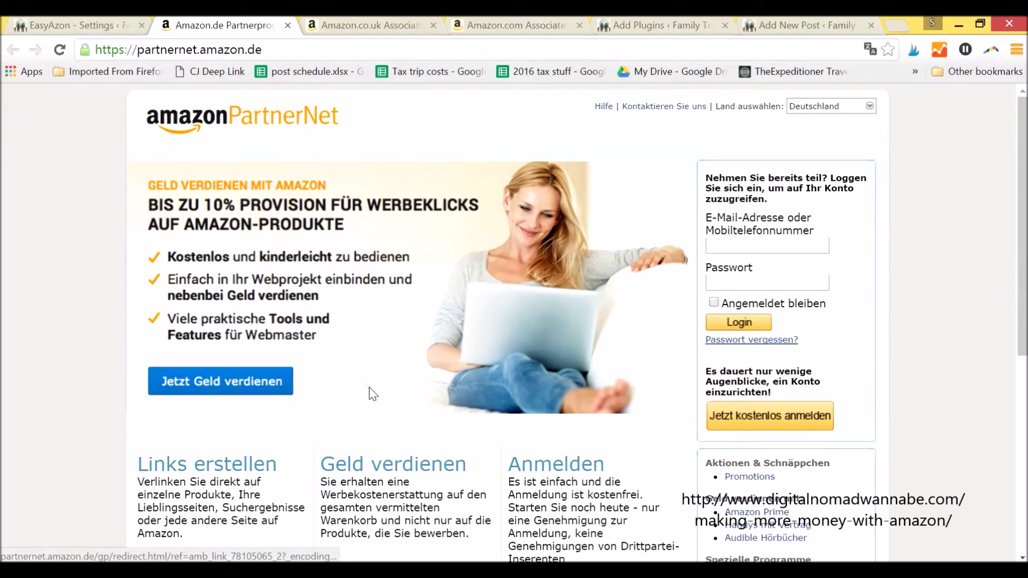
Step: Glance at the Amazon.de PartnerNet page's context menu, then return to EasyAzon Settings
right_click(498, 117)
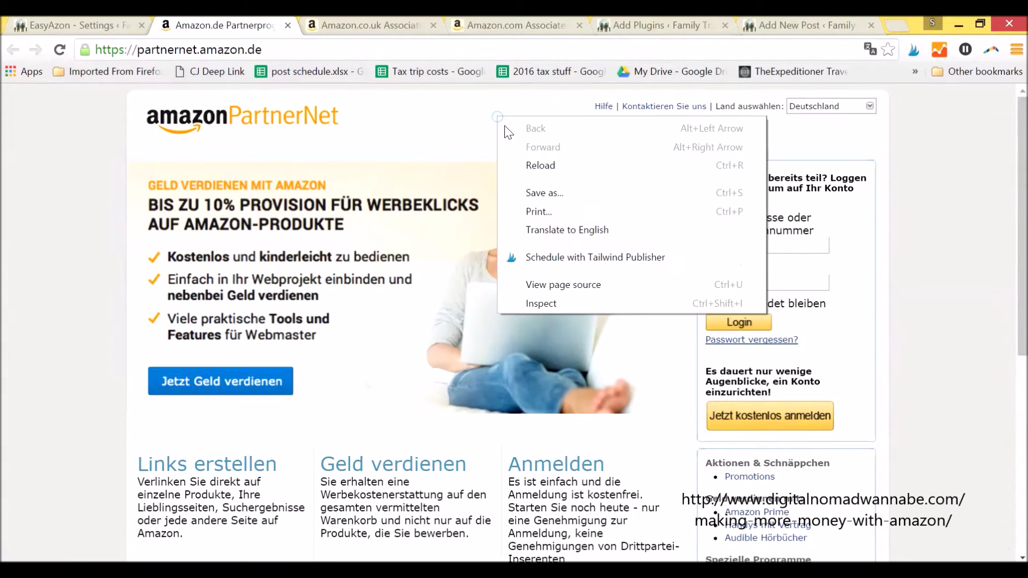
double_click(412, 153)
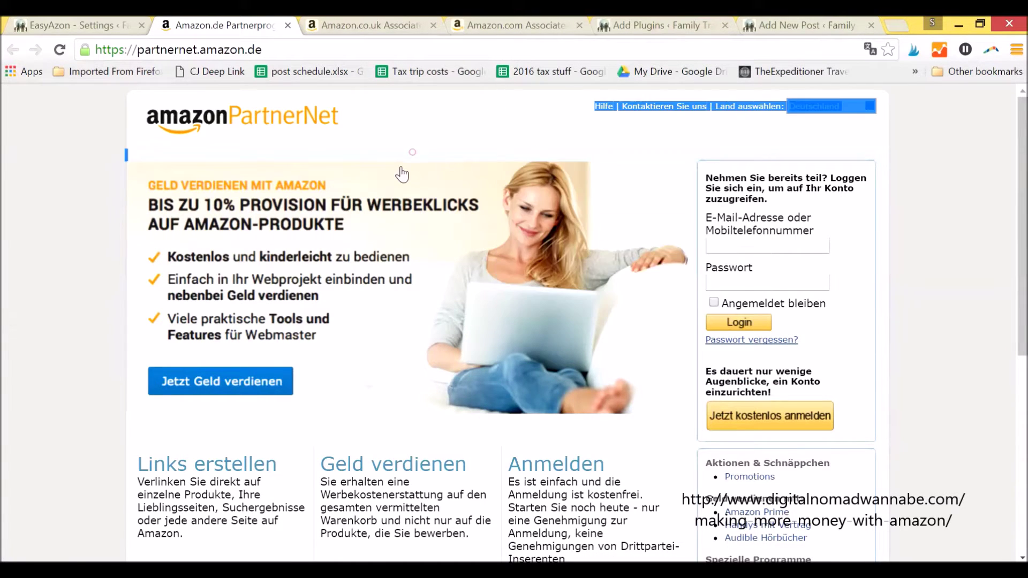
left_click(62, 25)
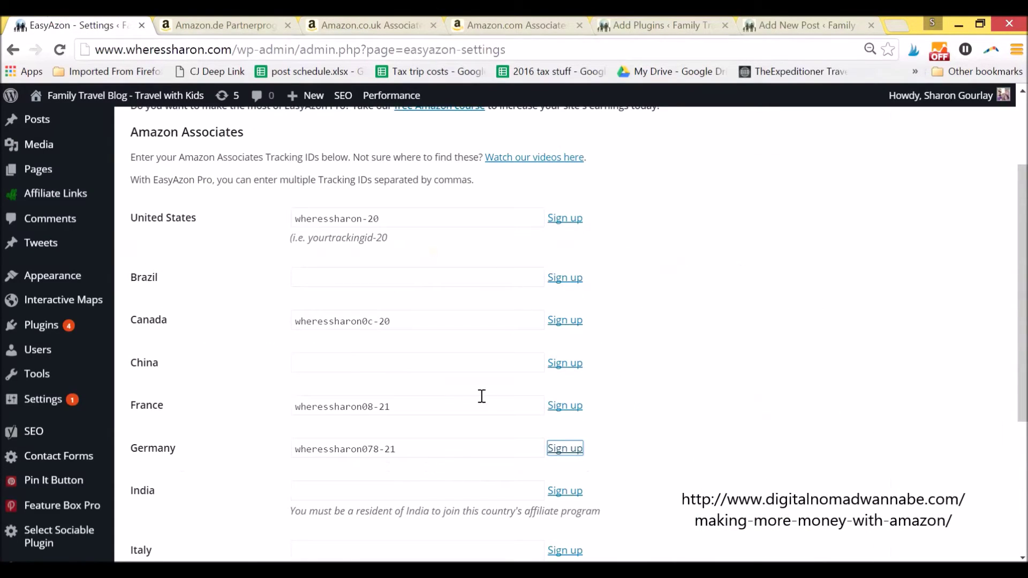
Step: Show the EasyAzon Search settings, where the default search locale is United States
scroll(481, 396, "up", 3)
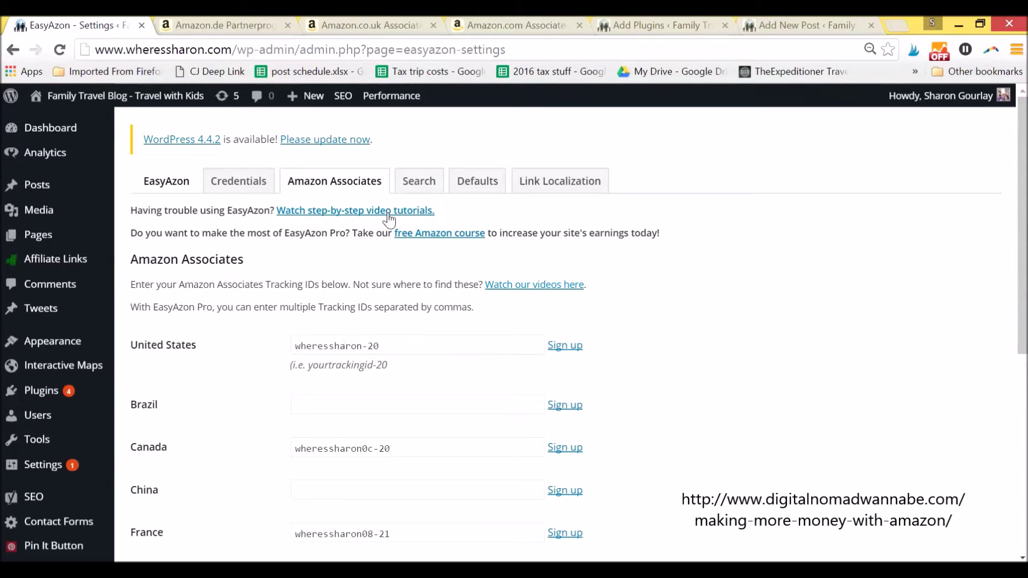
left_click(415, 186)
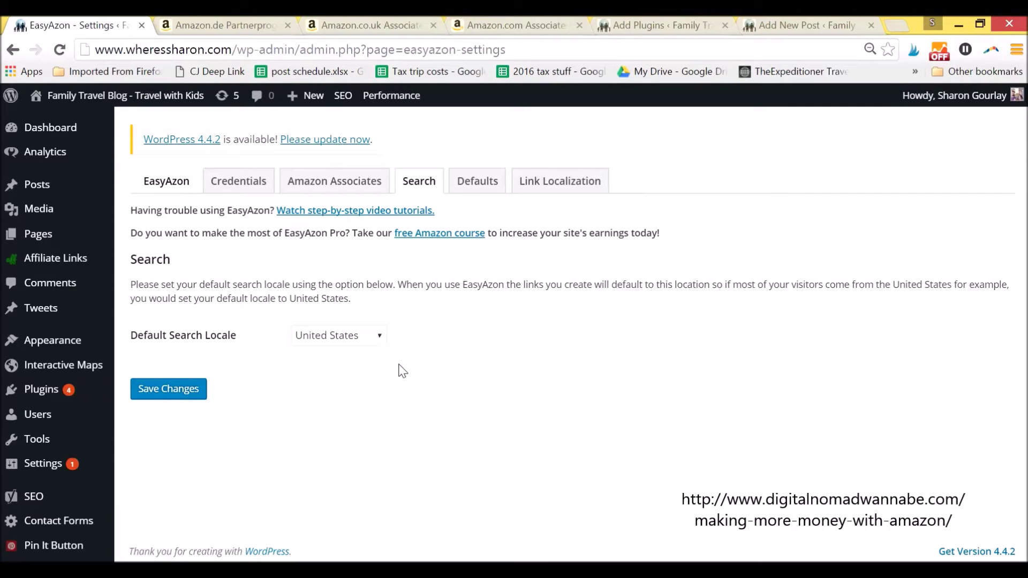
Step: Review the Defaults settings: links open in a new window and use nofollow
left_click(486, 184)
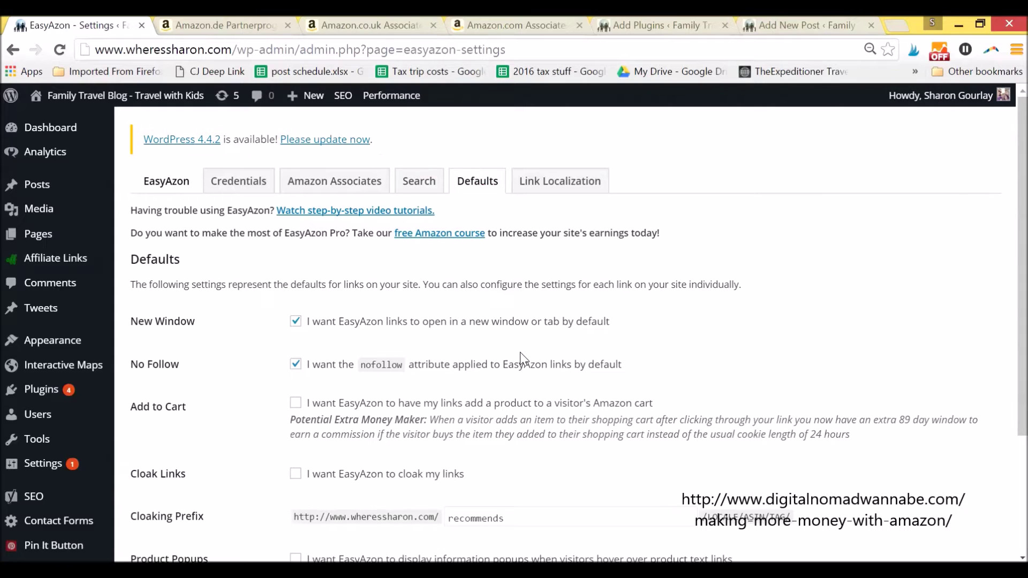
scroll(522, 358, "down", 3)
scroll(482, 351, "up", 3)
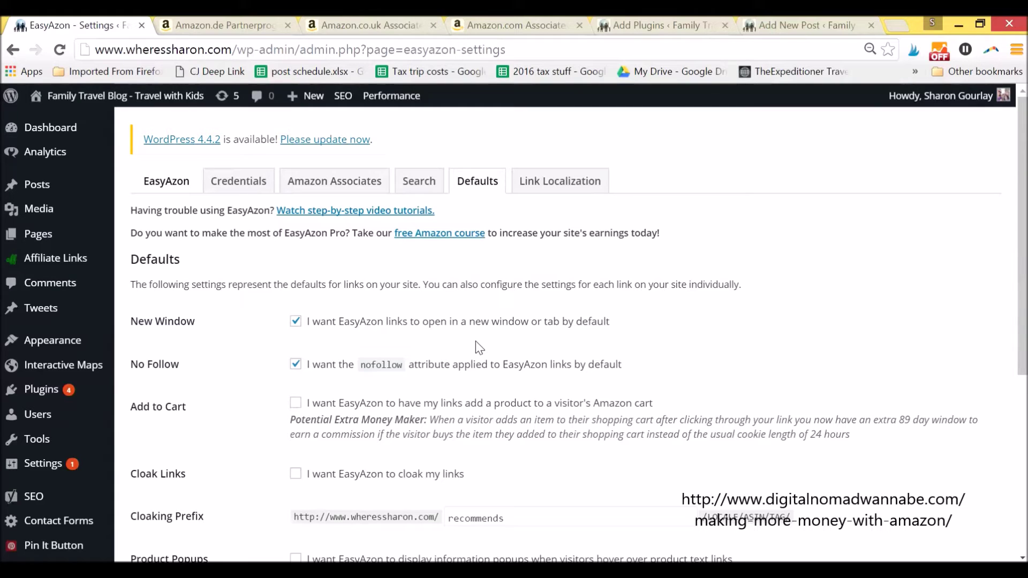
scroll(482, 319, "down", 1)
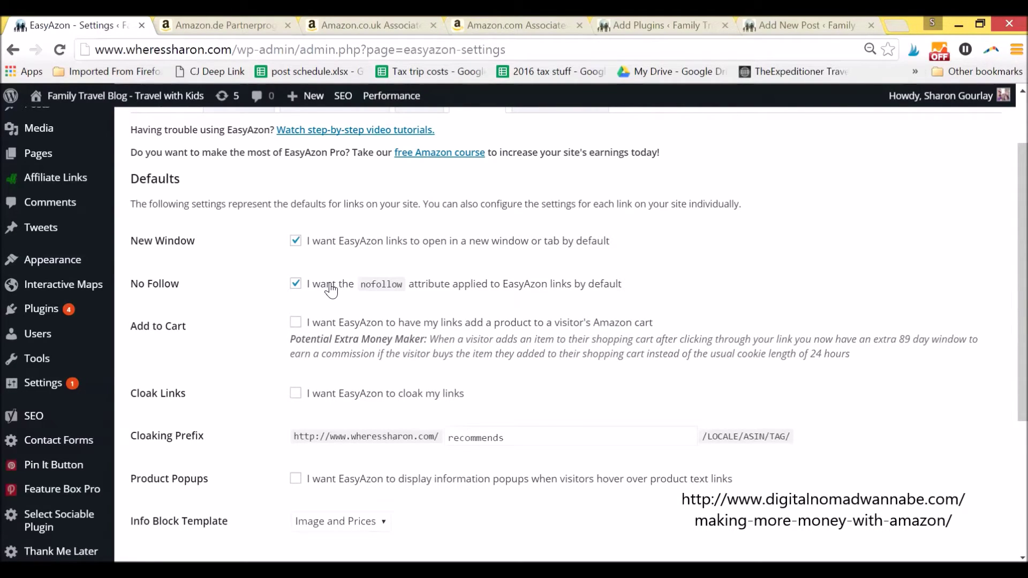
scroll(297, 299, "down", 2)
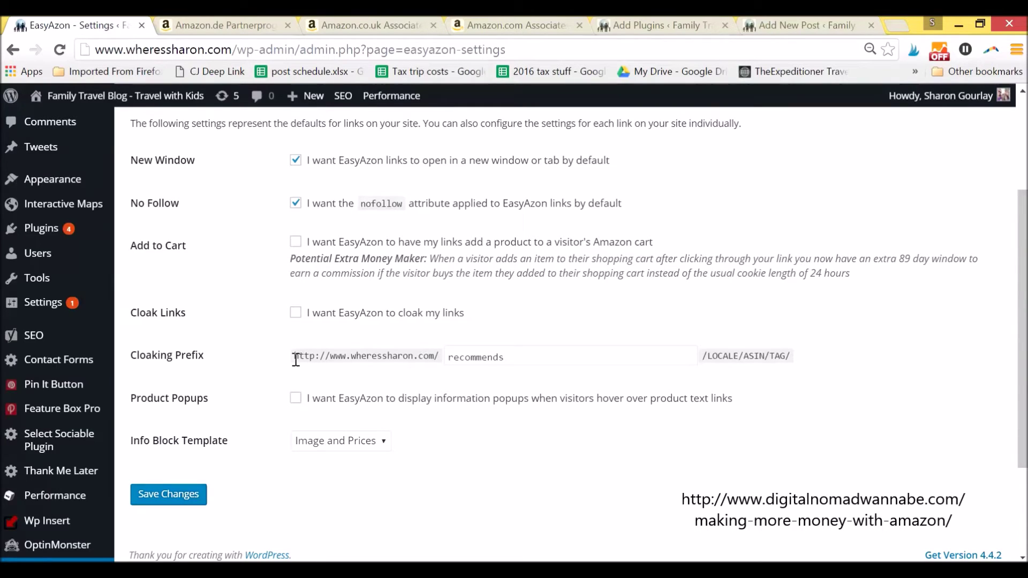
left_click_drag(292, 356, 808, 356)
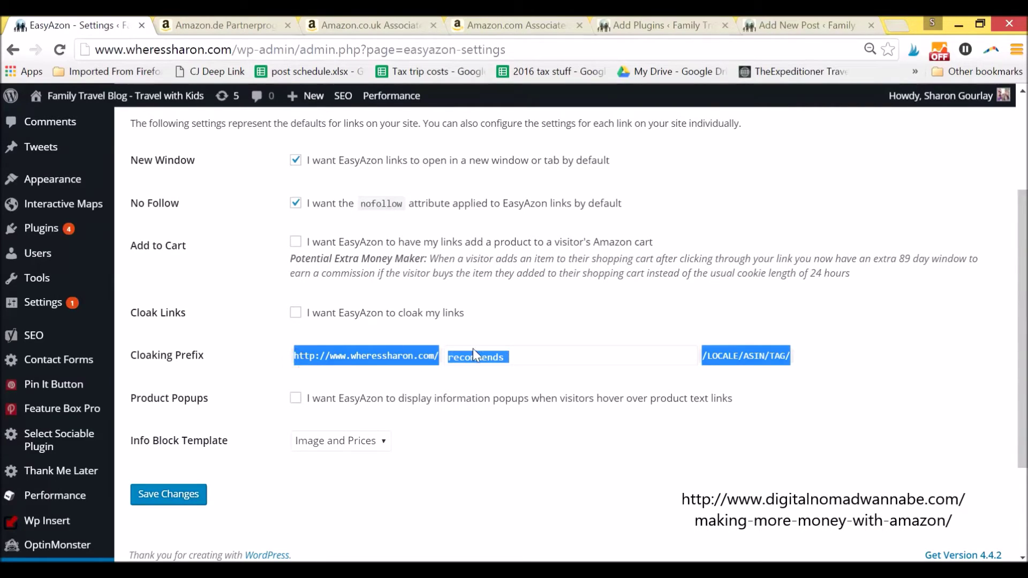
Step: Leave the Info Block Template on Image and Prices and view the Link Localization settings
left_click(358, 406)
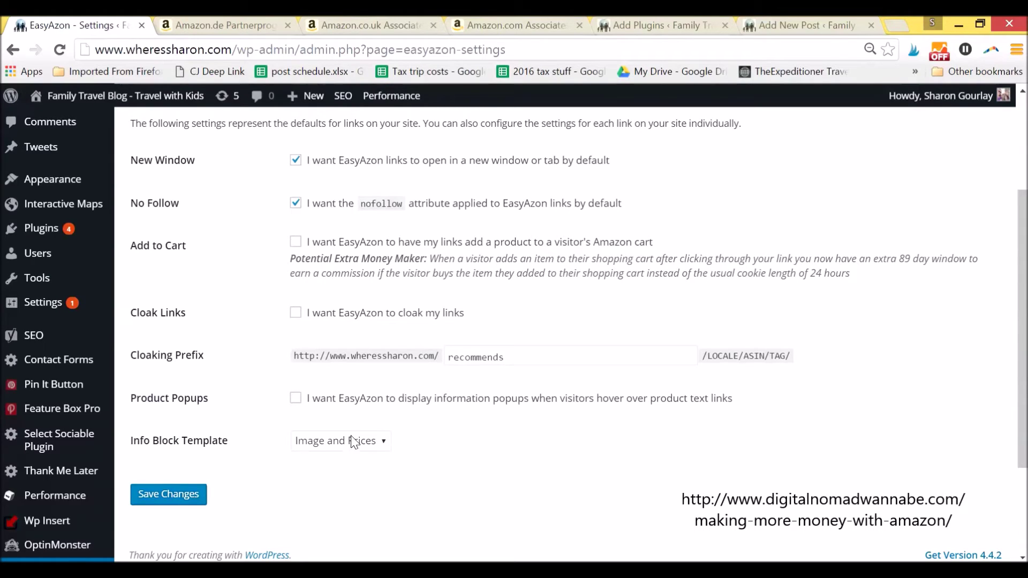
left_click(325, 443)
left_click(325, 443)
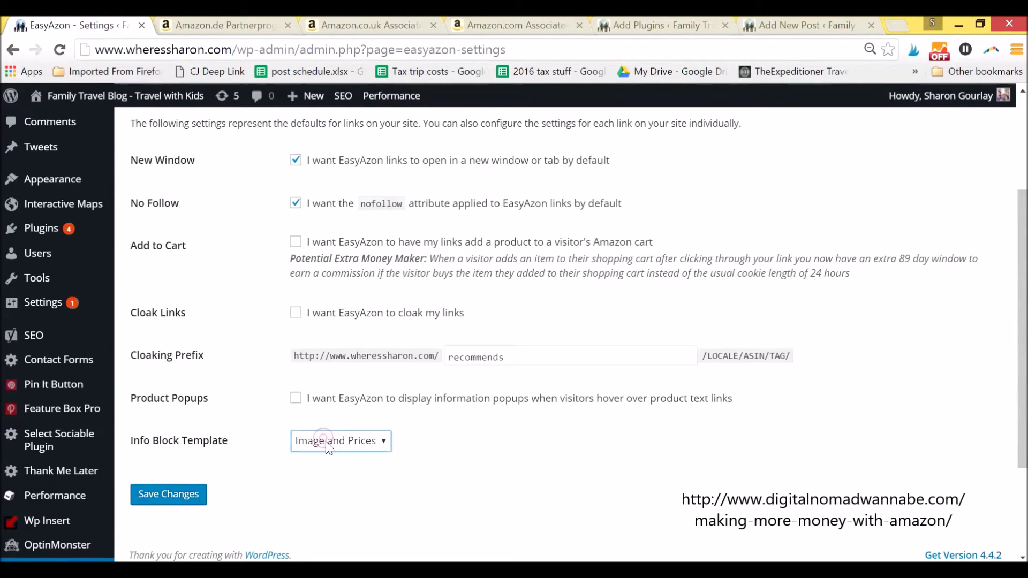
left_click(503, 451)
scroll(492, 456, "up", 3)
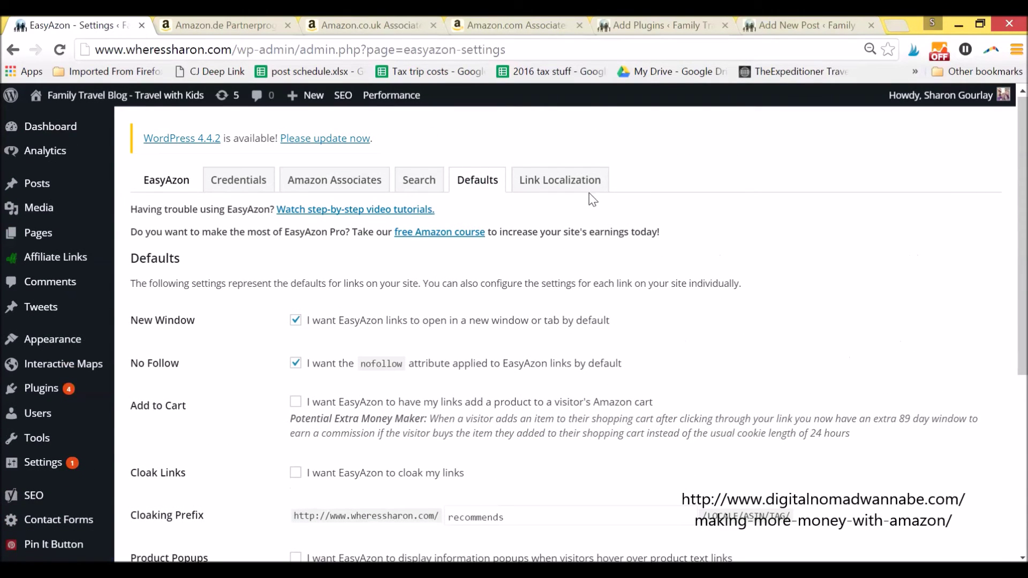
left_click(582, 187)
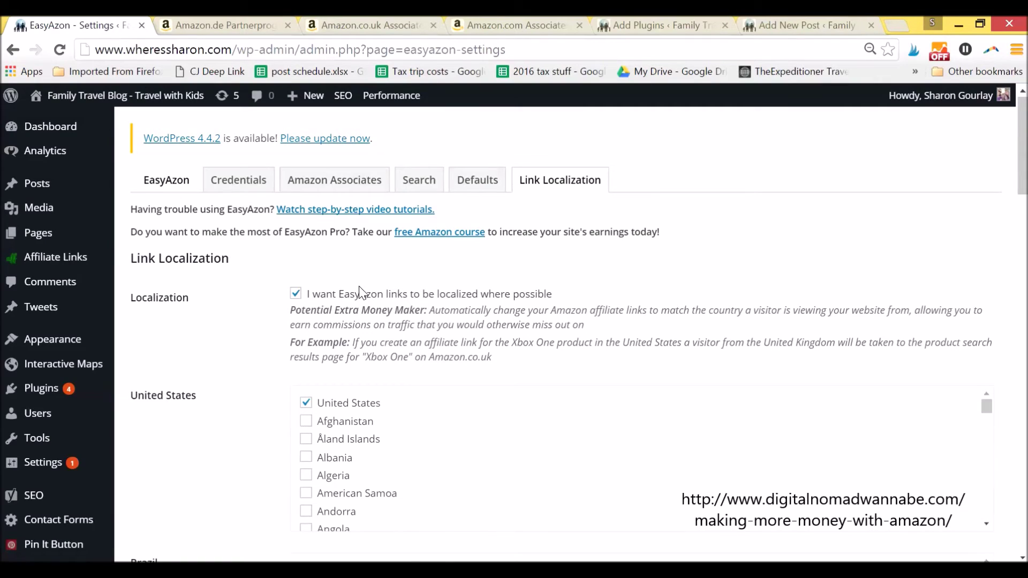
scroll(417, 291, "down", 2)
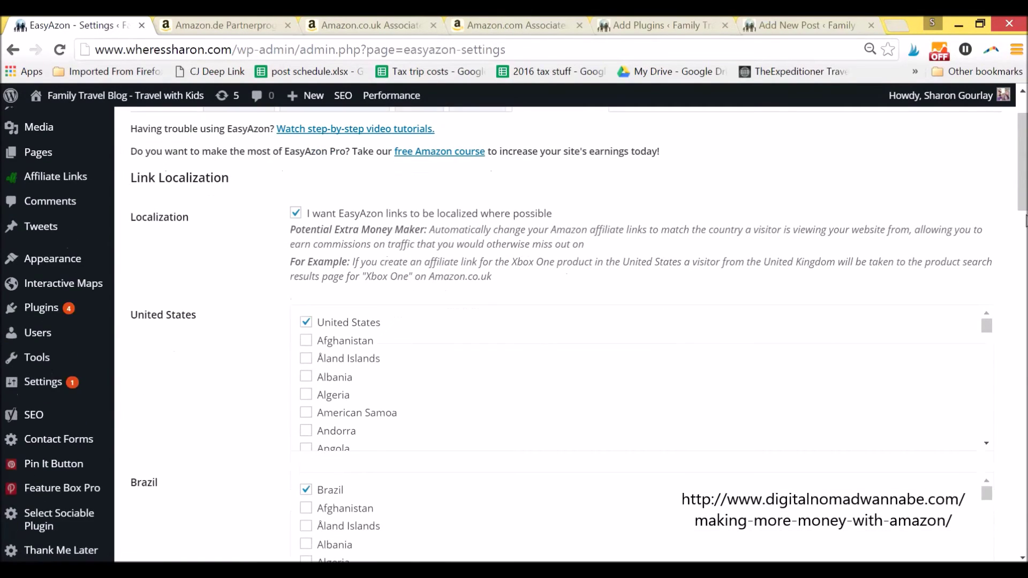
scroll(1024, 208, "down", 3)
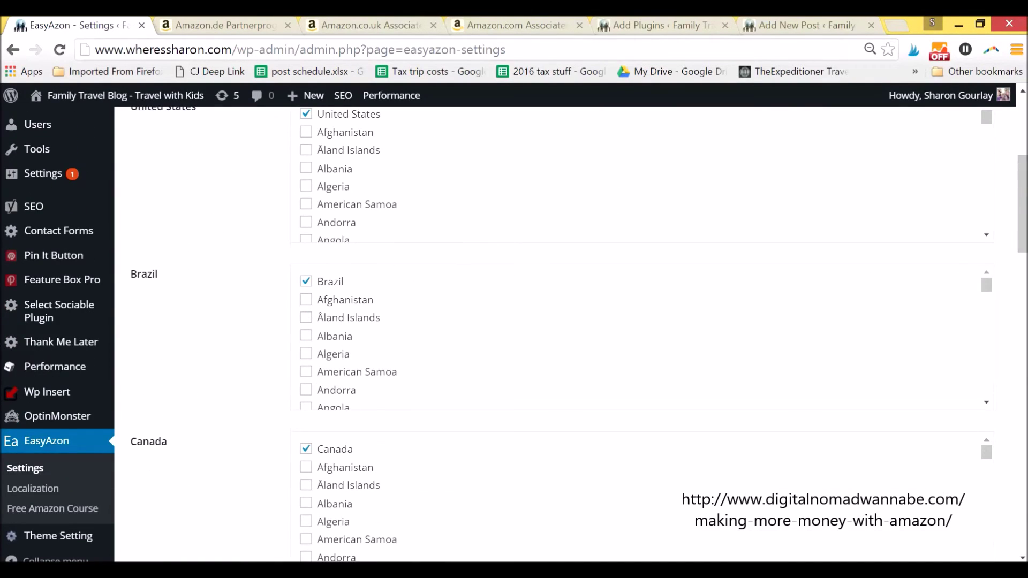
scroll(565, 335, "up", 2)
scroll(566, 335, "down", 6)
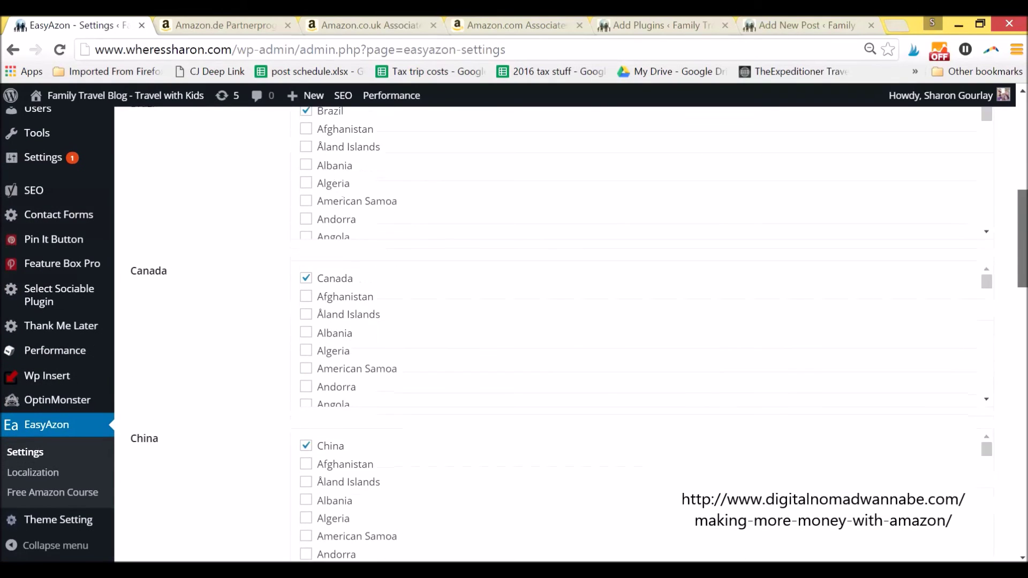
scroll(565, 334, "down", 2)
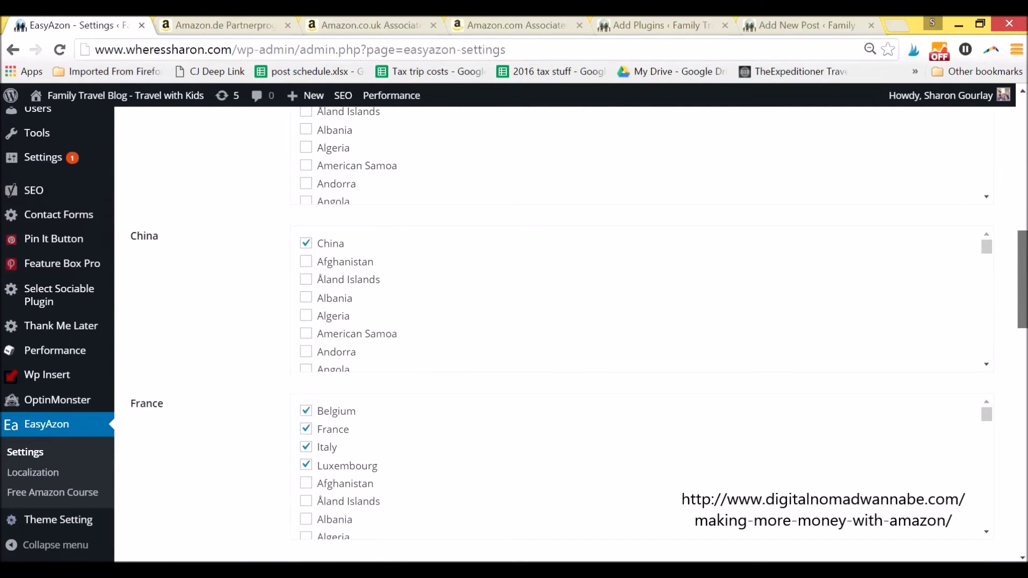
scroll(368, 473, "up", 10)
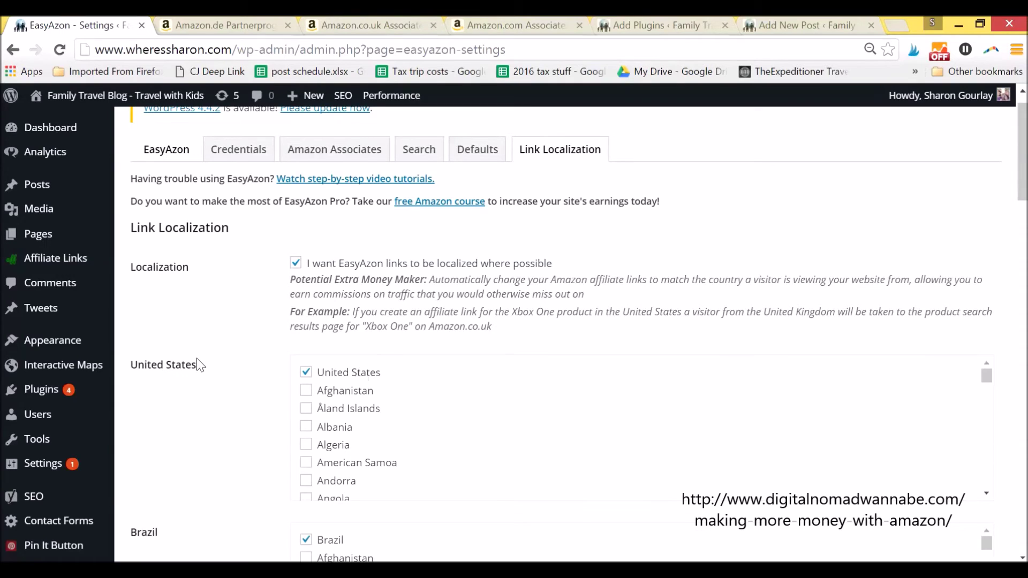
scroll(207, 378, "down", 3)
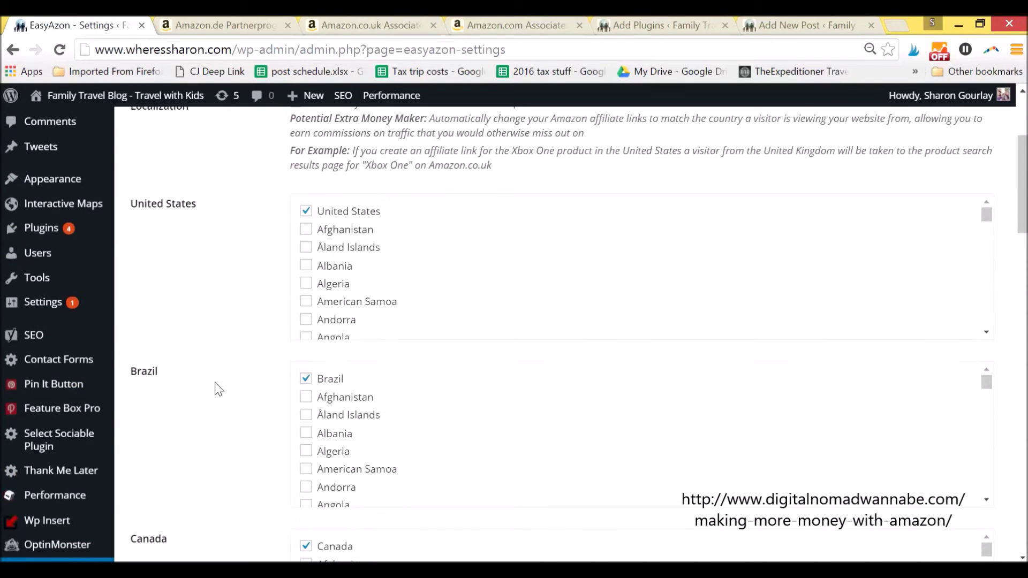
scroll(219, 392, "down", 3)
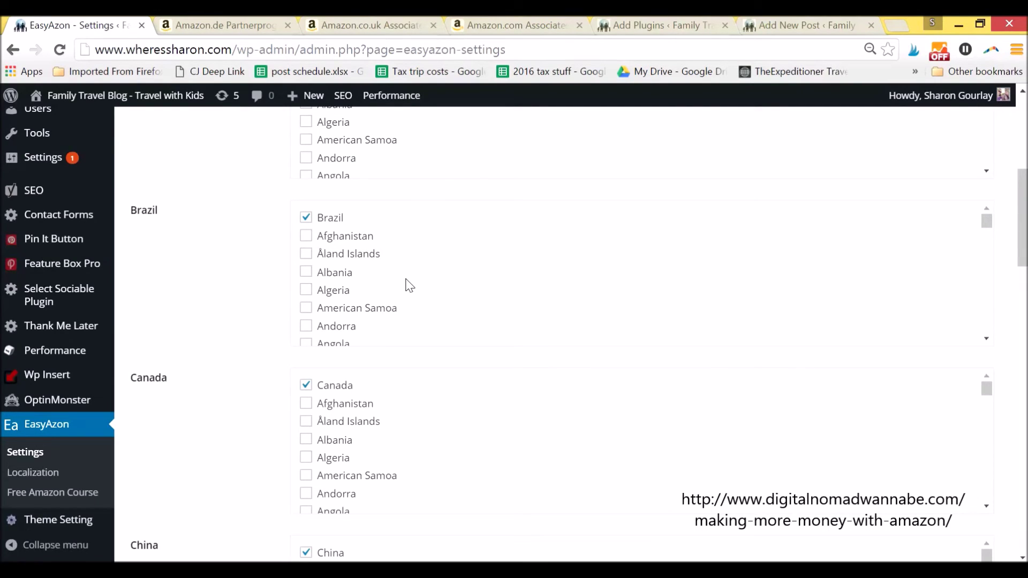
scroll(410, 286, "up", 6)
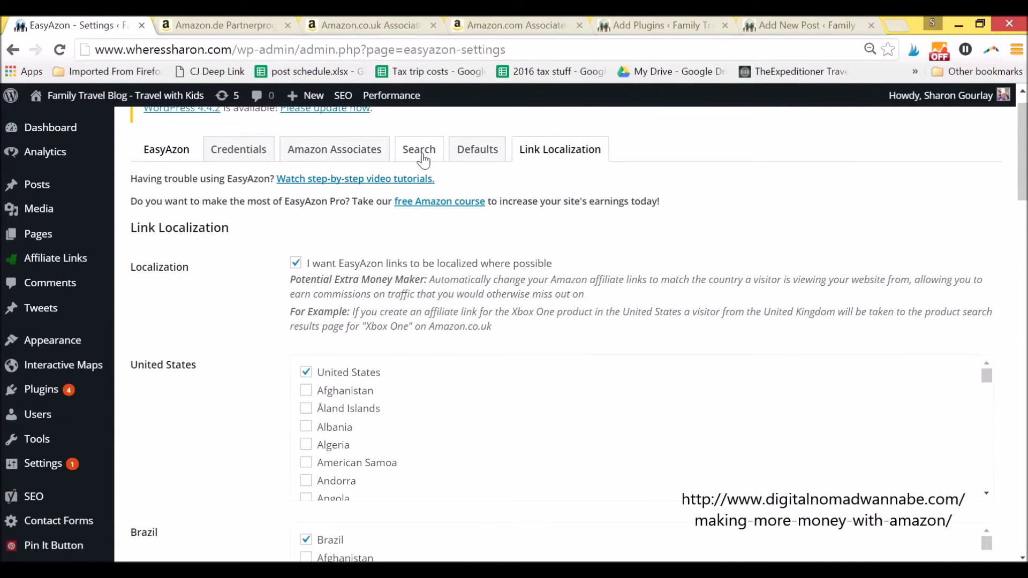
scroll(433, 346, "down", 5)
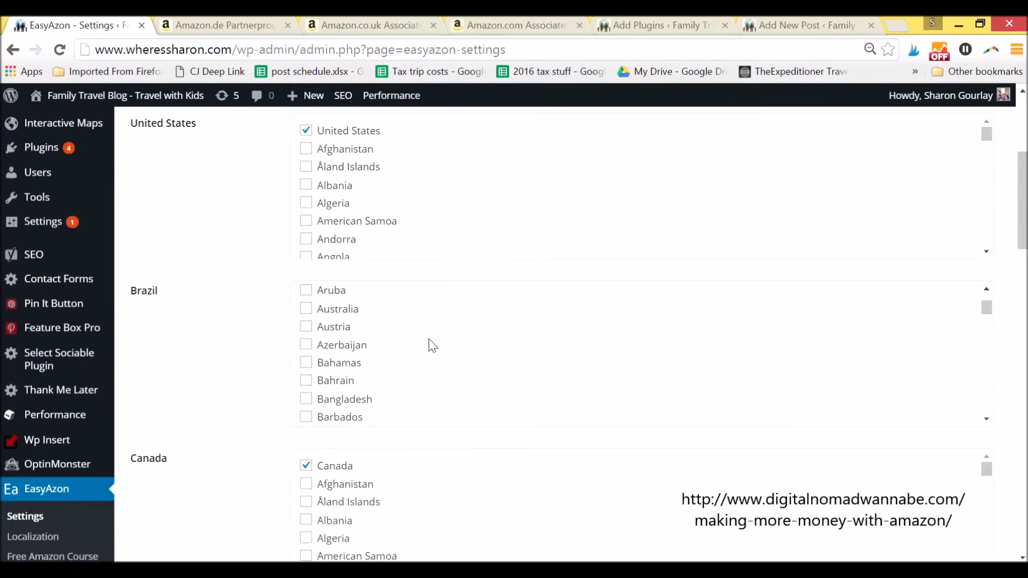
scroll(432, 346, "down", 2)
scroll(430, 344, "up", 3)
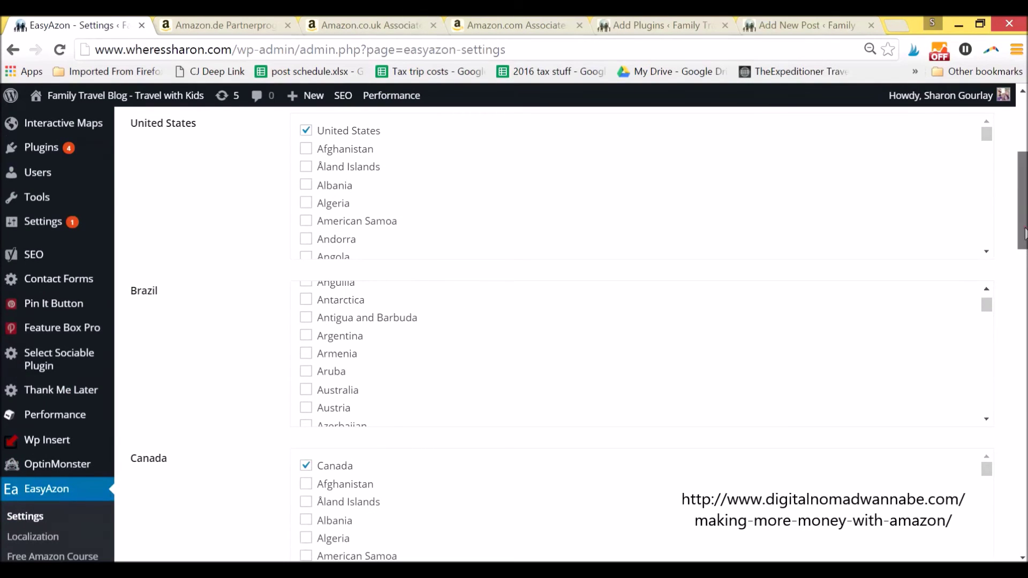
scroll(579, 336, "down", 8)
scroll(337, 321, "down", 1)
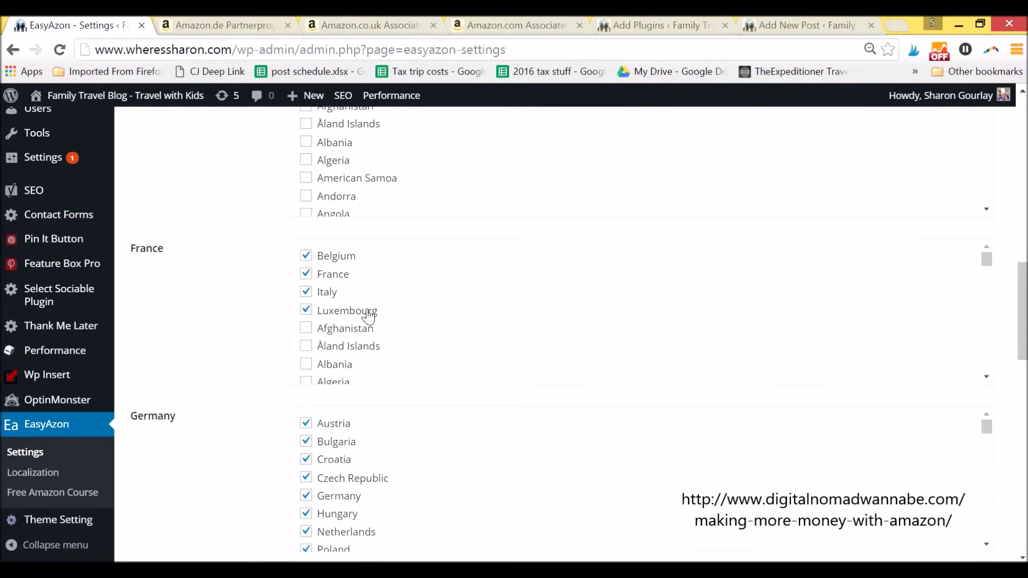
scroll(356, 307, "down", 3)
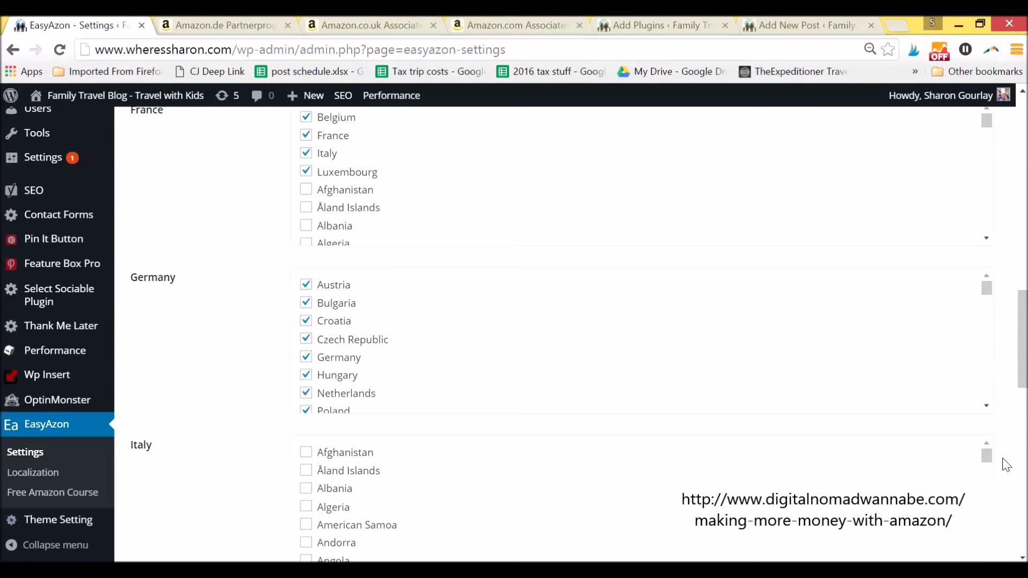
left_click_drag(1023, 358, 997, 142)
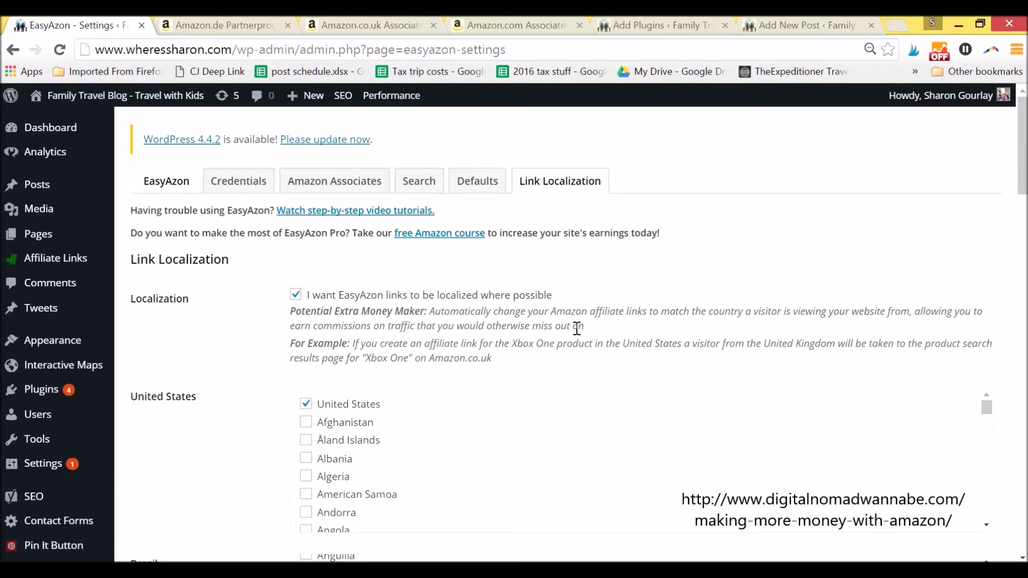
left_click(784, 24)
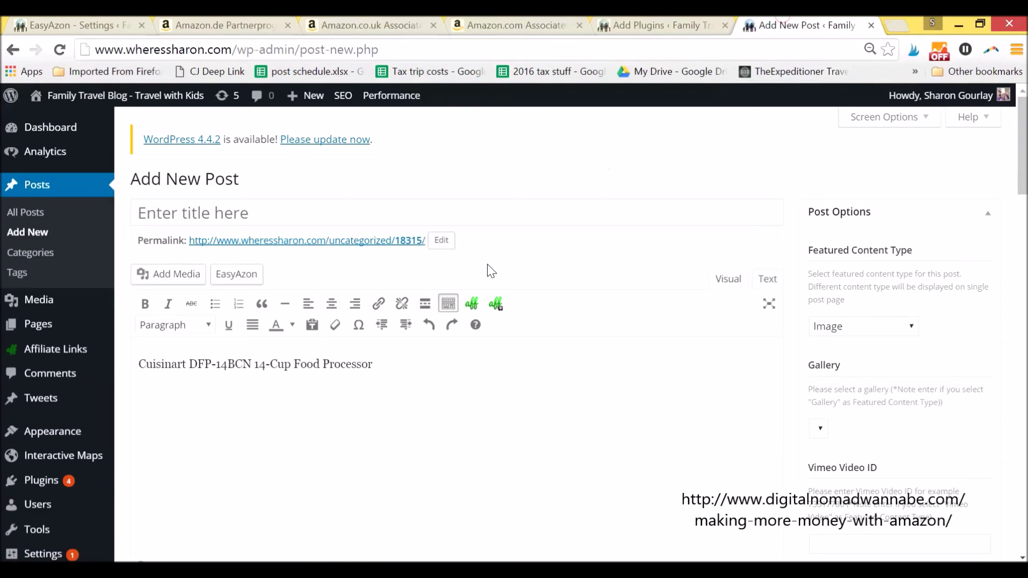
Step: Select the 'Cuisinart DFP-14BCN 14-Cup Food Processor' line and search Amazon for it
left_click(382, 382)
left_click_drag(412, 368, 133, 368)
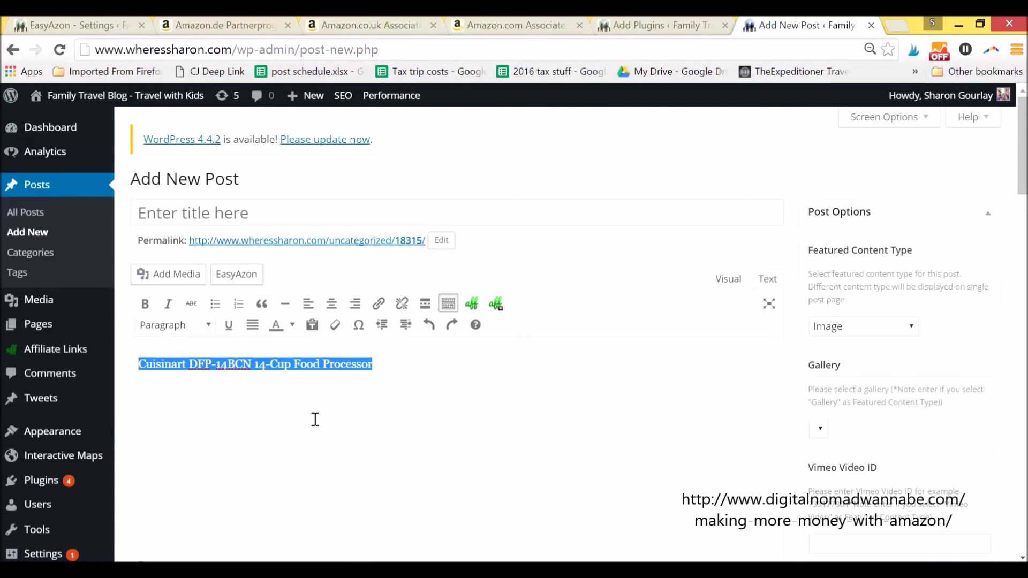
left_click(249, 277)
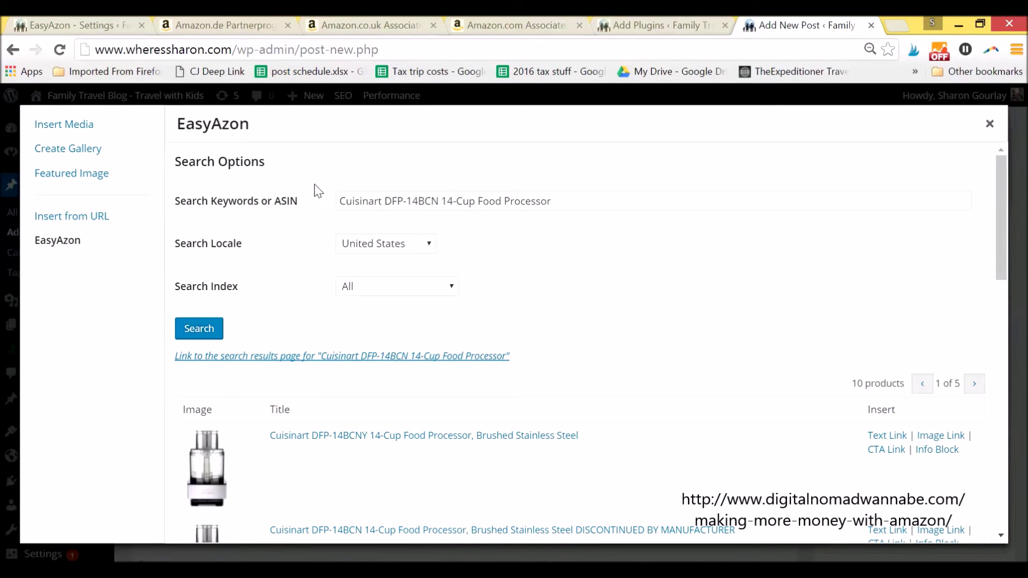
Step: Search EasyAzon for 'Cuisinart DFP-14BCN 14-Cup Food Processor' with the locale kept at United States
left_click(585, 201)
key("ctrl+a")
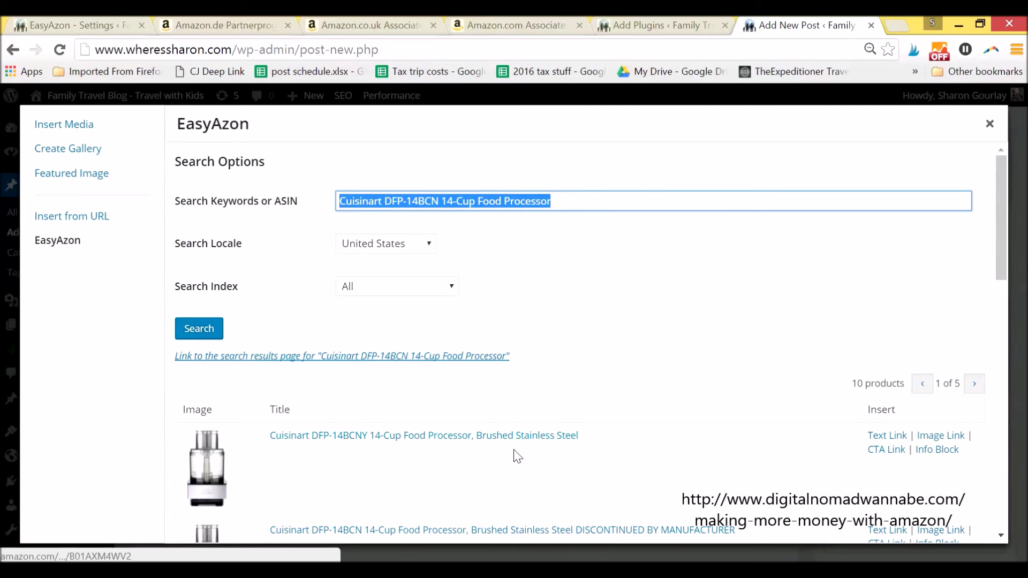
left_click(427, 245)
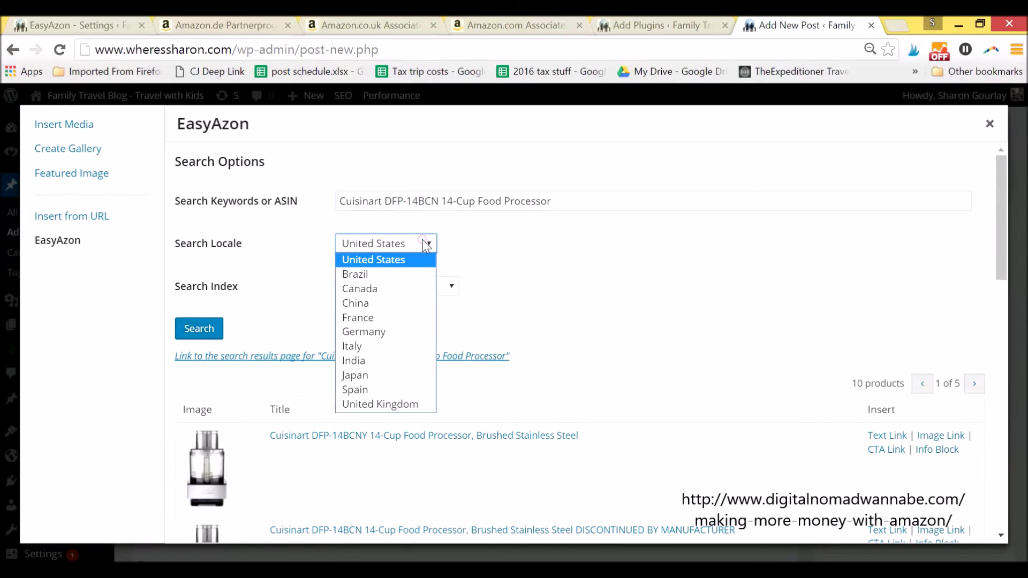
left_click(426, 246)
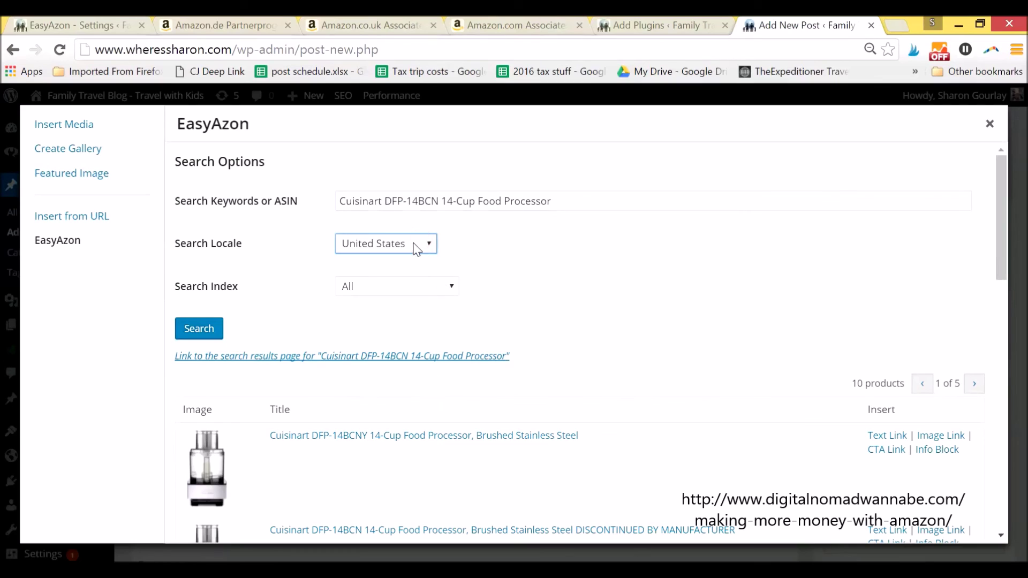
left_click(676, 287)
scroll(595, 456, "down", 2)
scroll(592, 420, "up", 2)
Step: Start a text link for the first Cuisinart result, keeping its link text unchanged
left_click(891, 437)
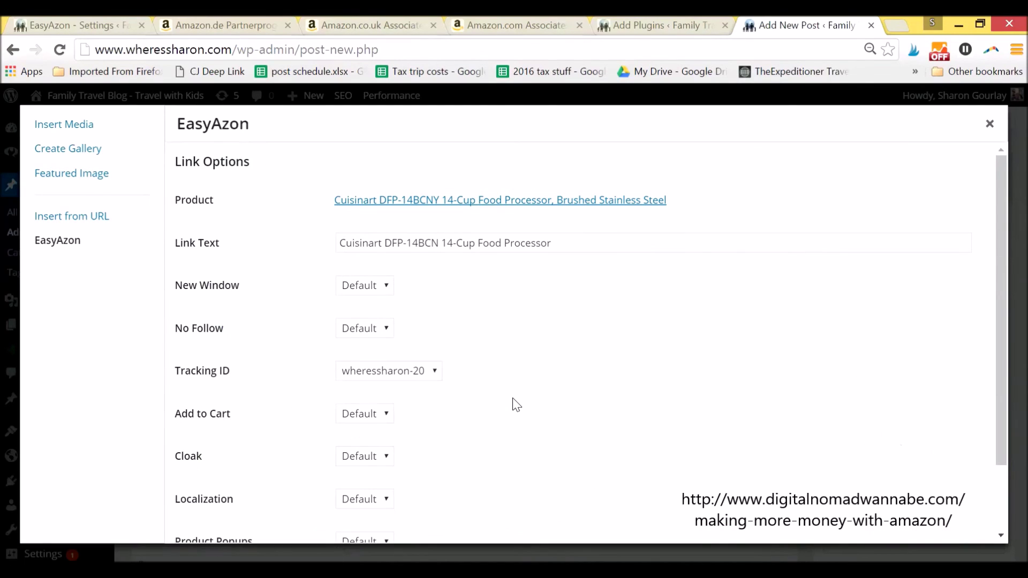
left_click(557, 244)
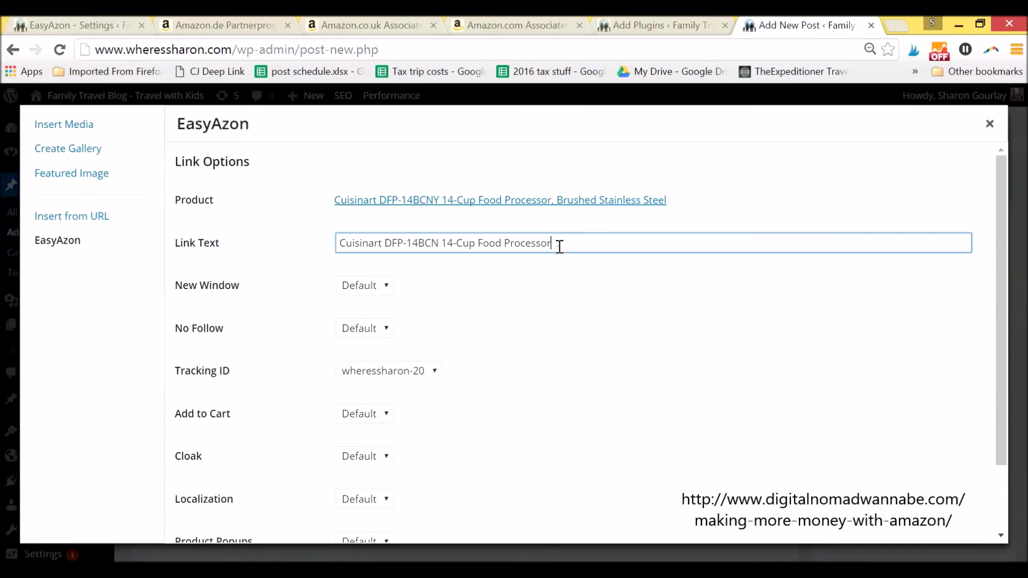
left_click_drag(580, 244, 323, 232)
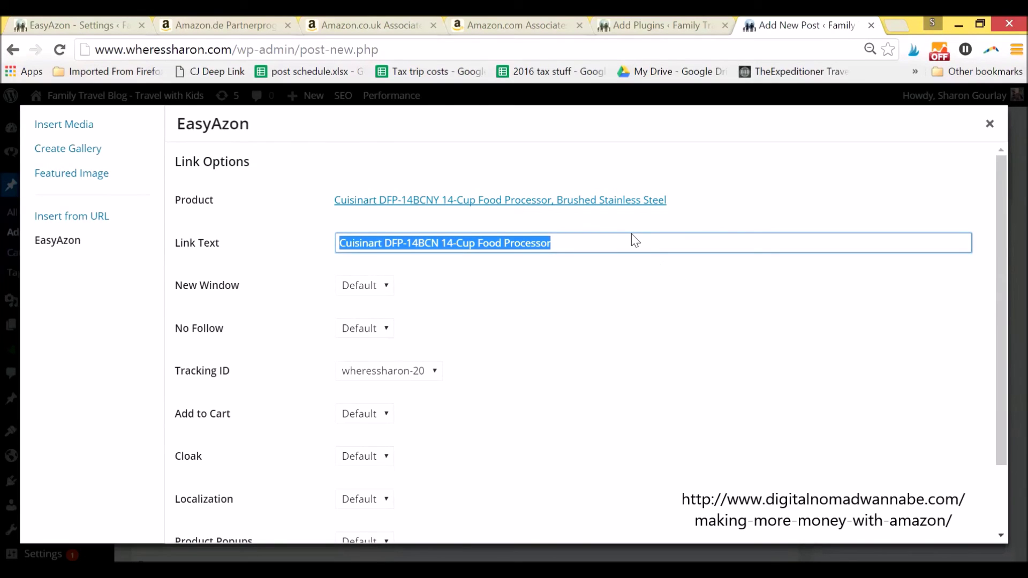
left_click(577, 248)
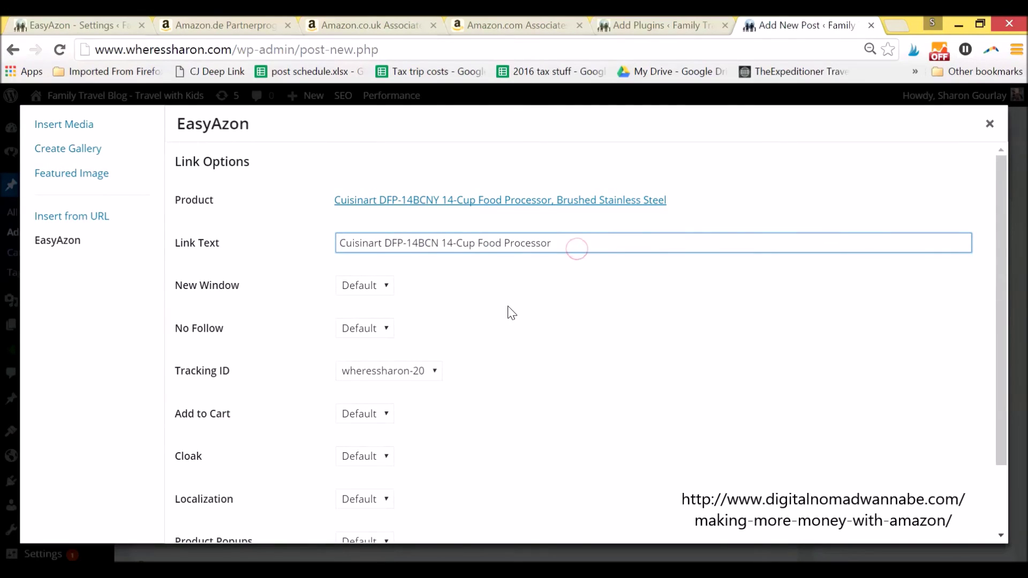
scroll(407, 266, "down", 2)
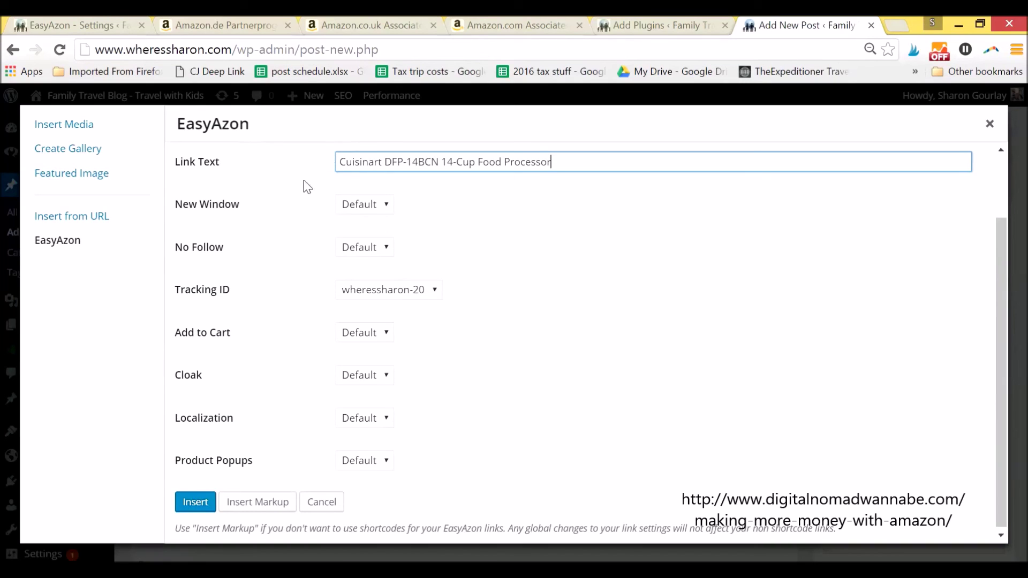
Step: Leave No Follow at Default, set New Window to No, and insert the link shortcode
left_click(376, 245)
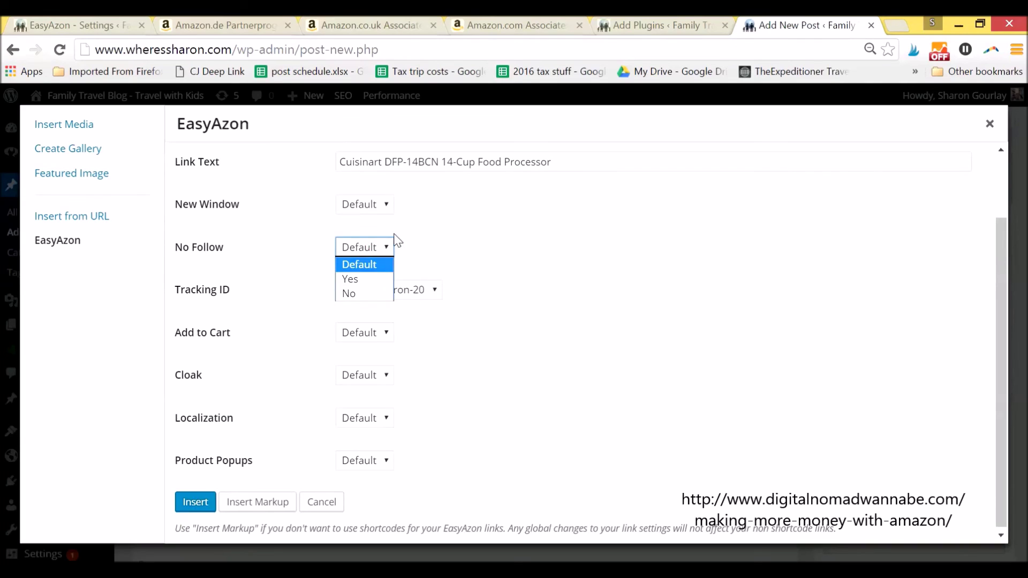
left_click(425, 227)
double_click(423, 227)
left_click(385, 206)
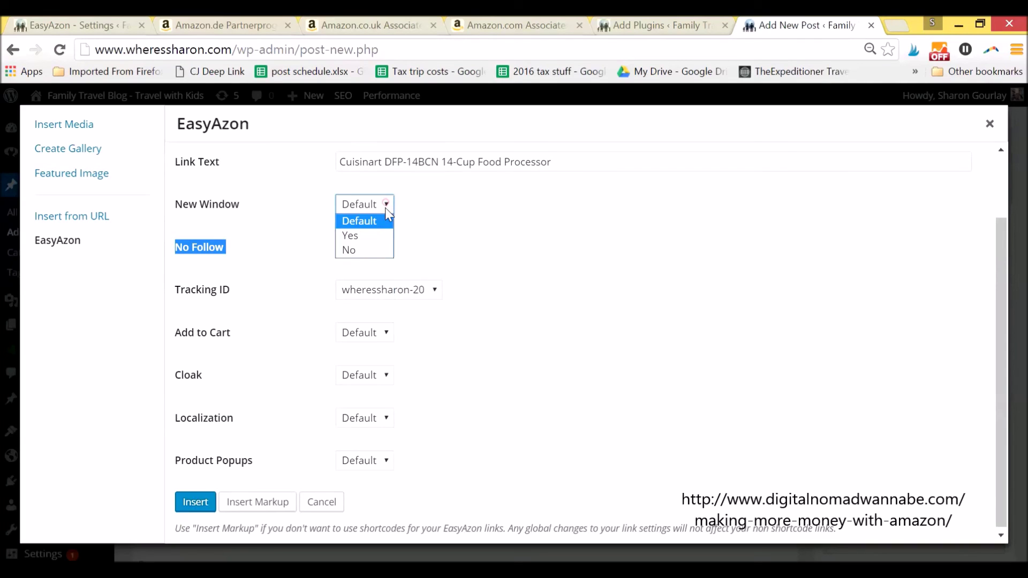
left_click(365, 250)
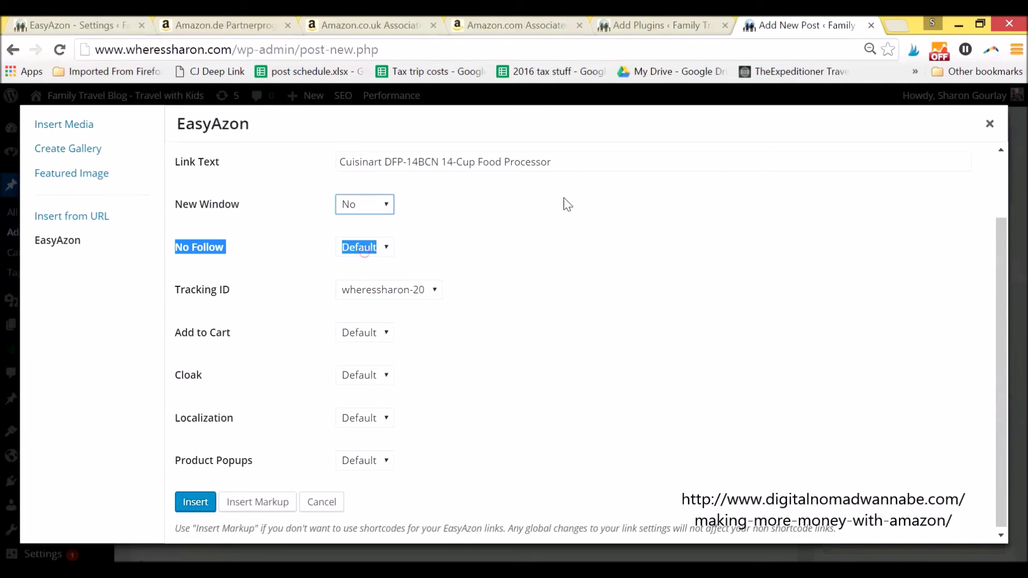
left_click(572, 261)
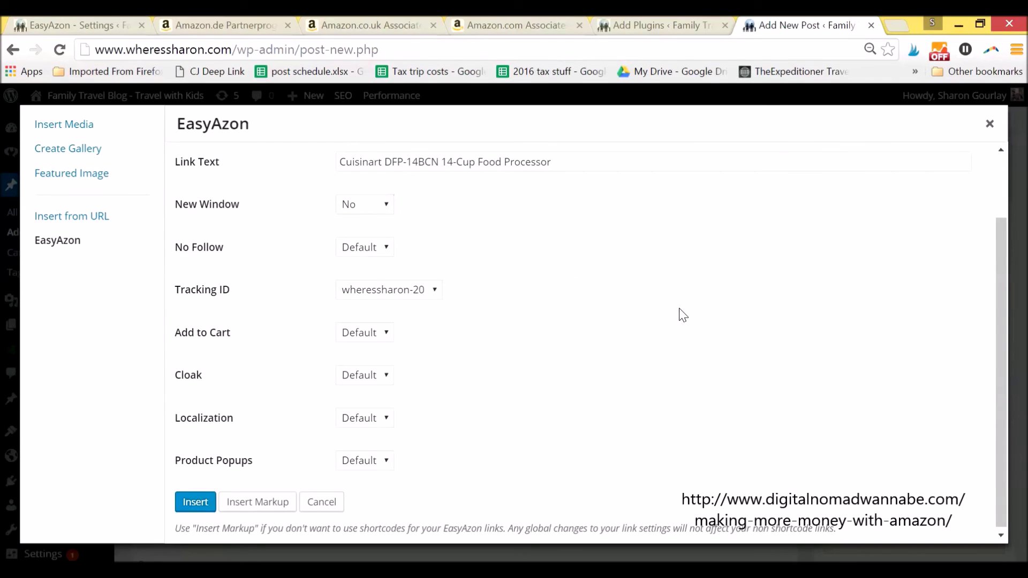
scroll(660, 331, "down", 1)
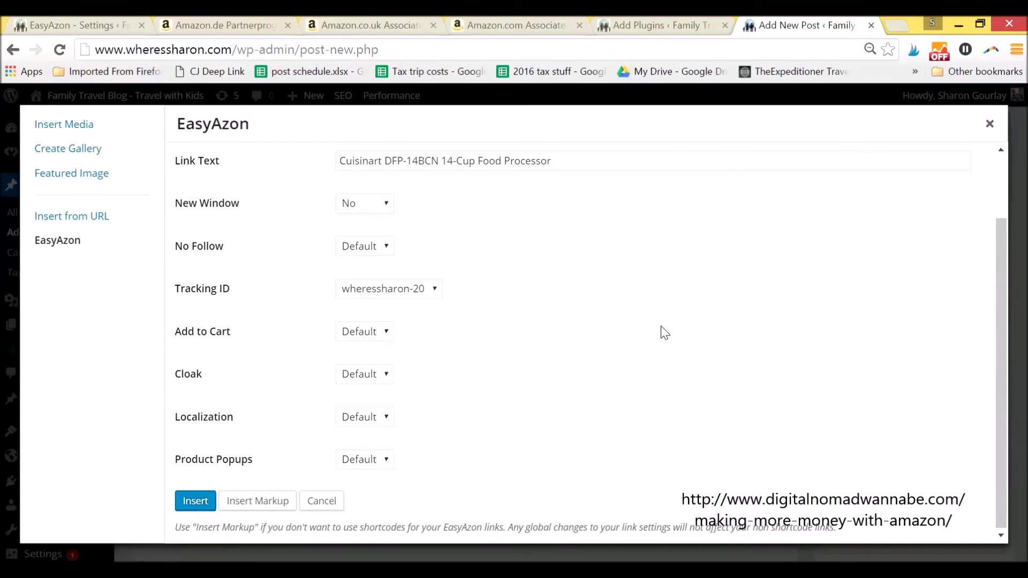
left_click(195, 500)
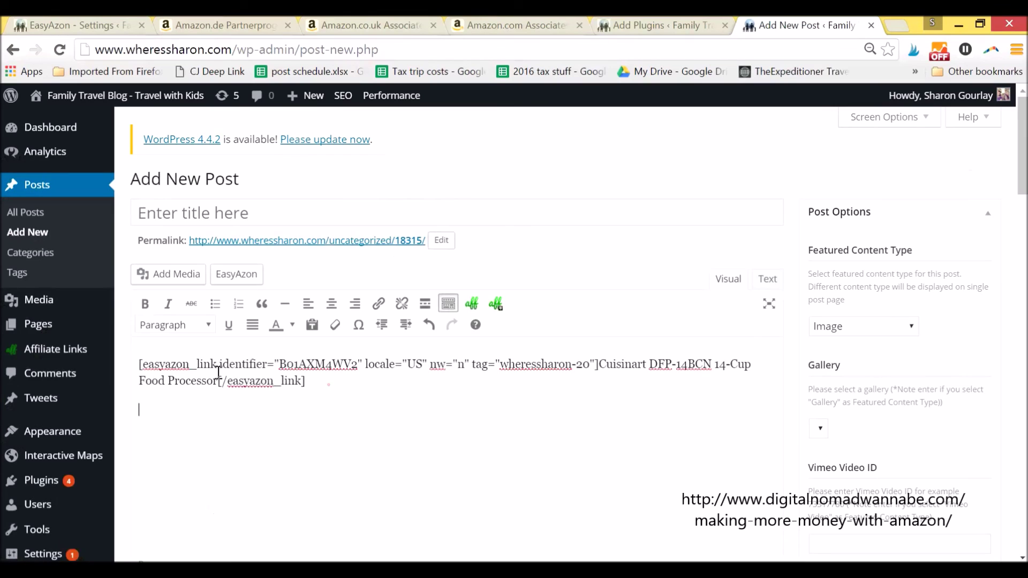
Step: Review the inserted easyazon_link shortcode with US locale for the Cuisinart food processor
key("ctrl+a")
scroll(649, 454, "down", 2)
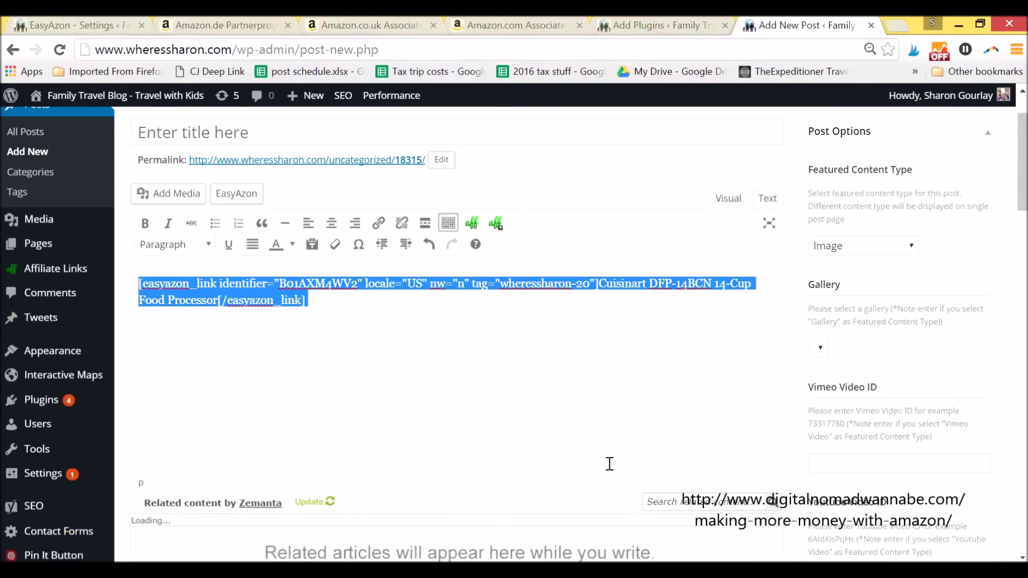
left_click(449, 317)
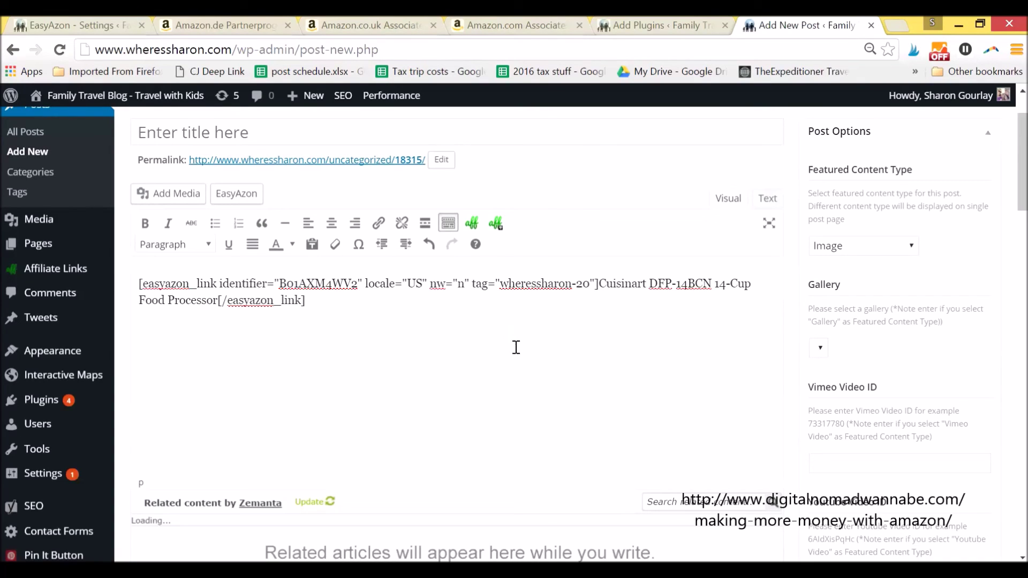
scroll(519, 348, "up", 2)
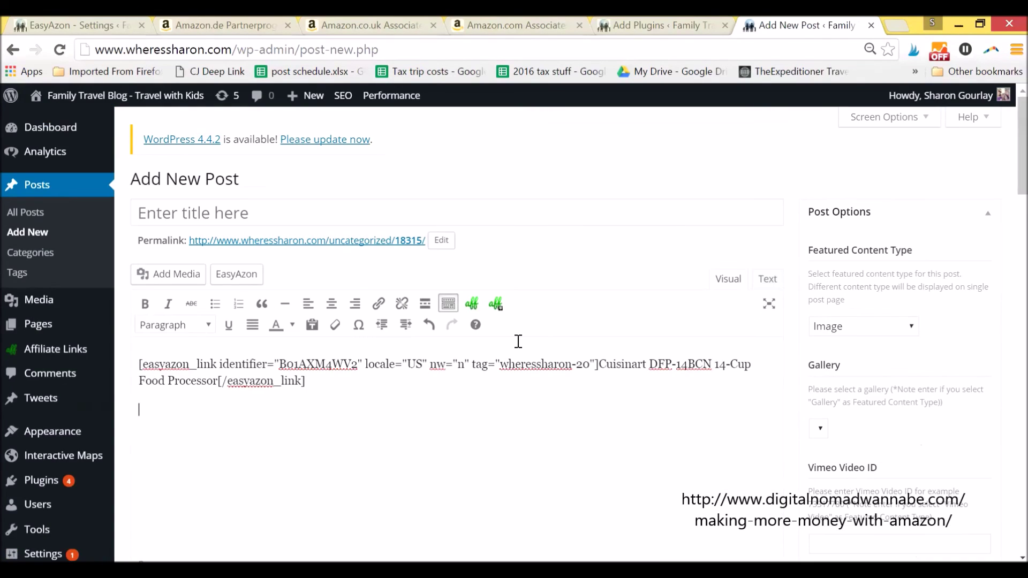